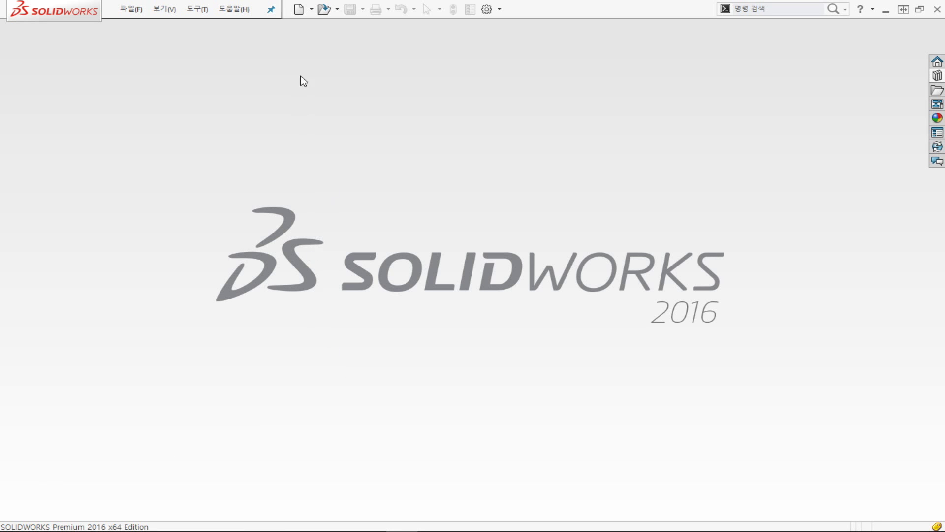
- Start a new Drawing document, leaving the sheet size dialog at A0 (ISO)
left_click(300, 12)
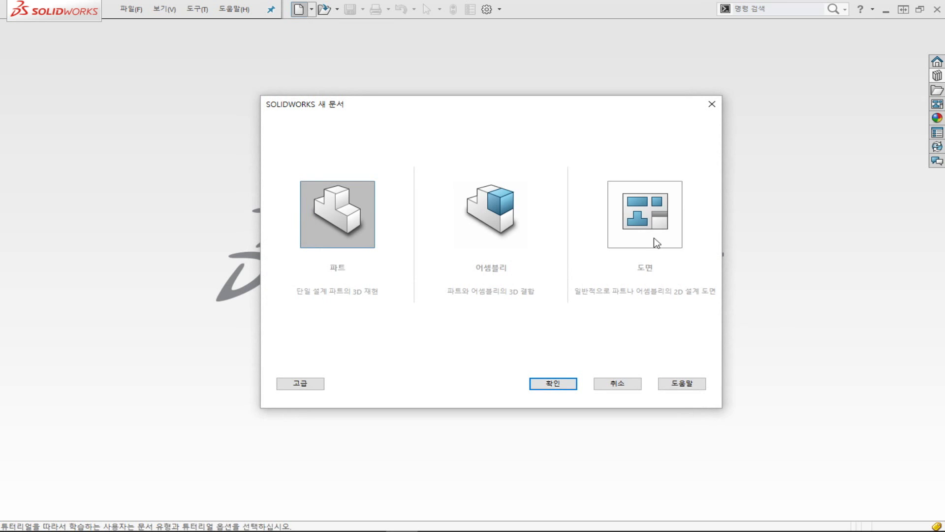
left_click(658, 216)
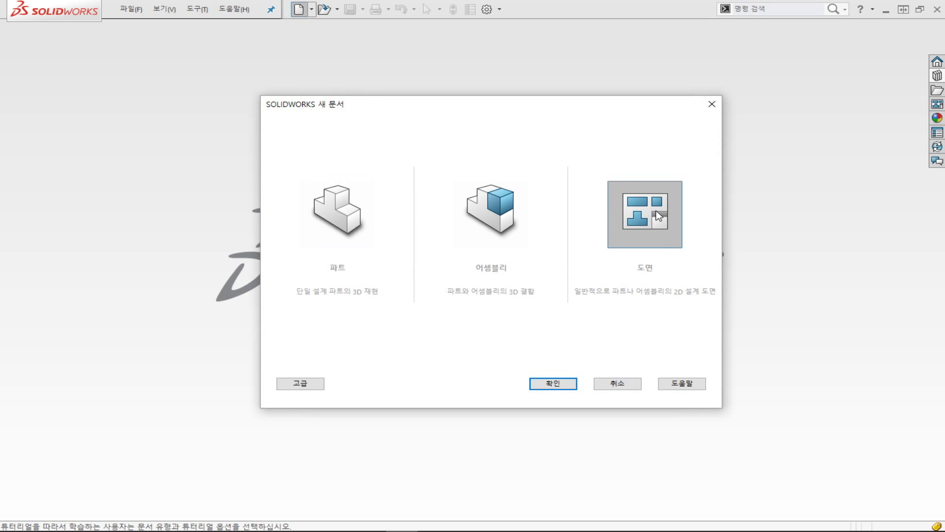
left_click(559, 384)
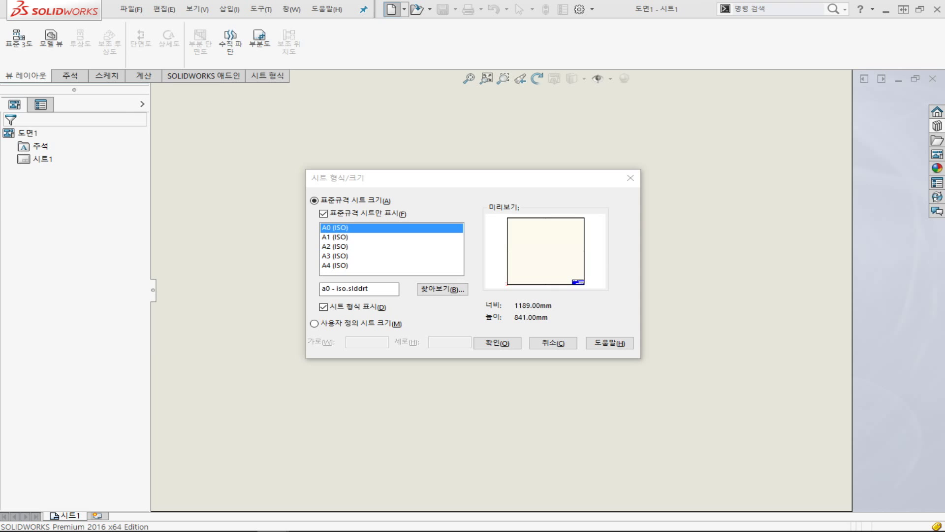
- Choose the A3 (ISO) 420 x 297 mm sheet size with its standard title block
left_click(339, 256)
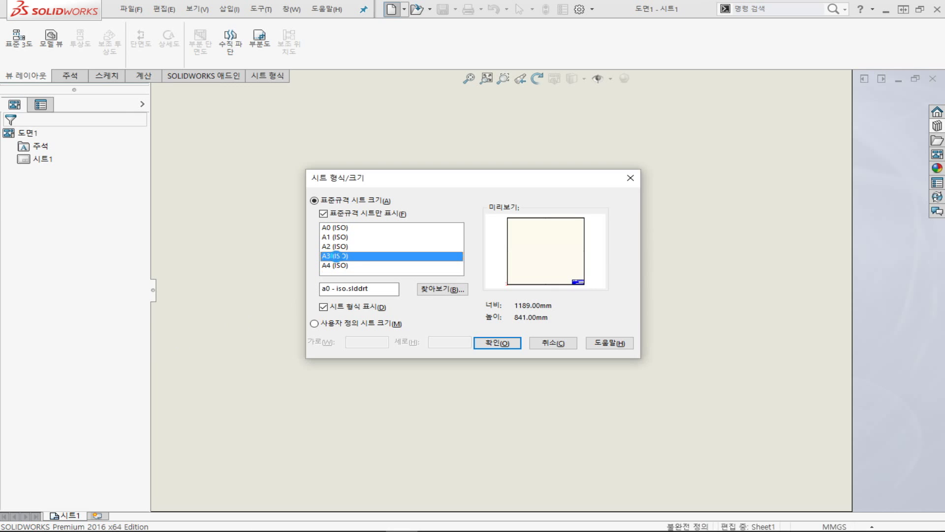
left_click(497, 343)
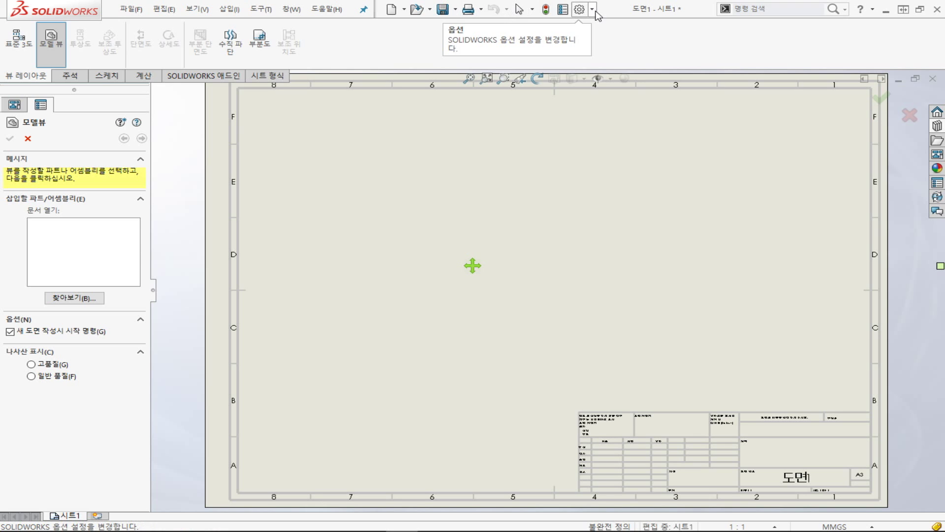
- Turn on the Layer and Line Format toolbars through Customize
left_click(593, 11)
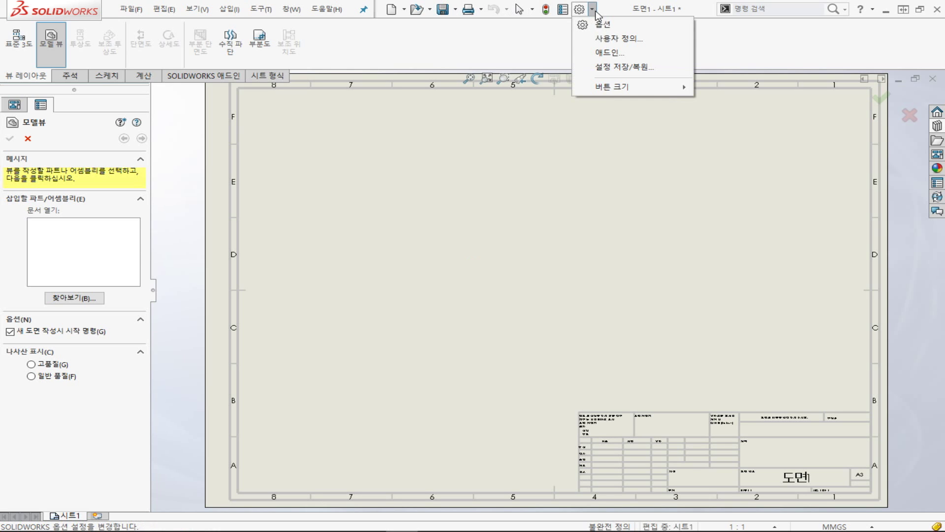
left_click(650, 42)
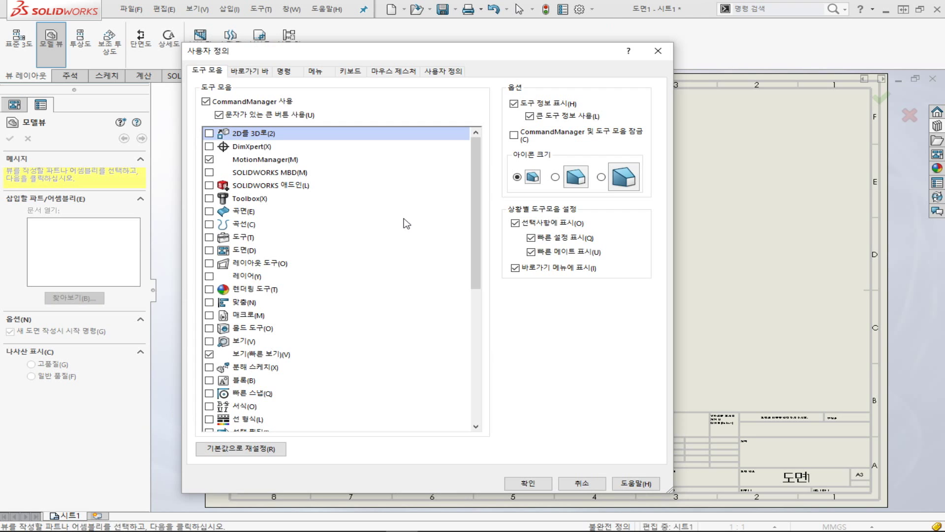
left_click(210, 276)
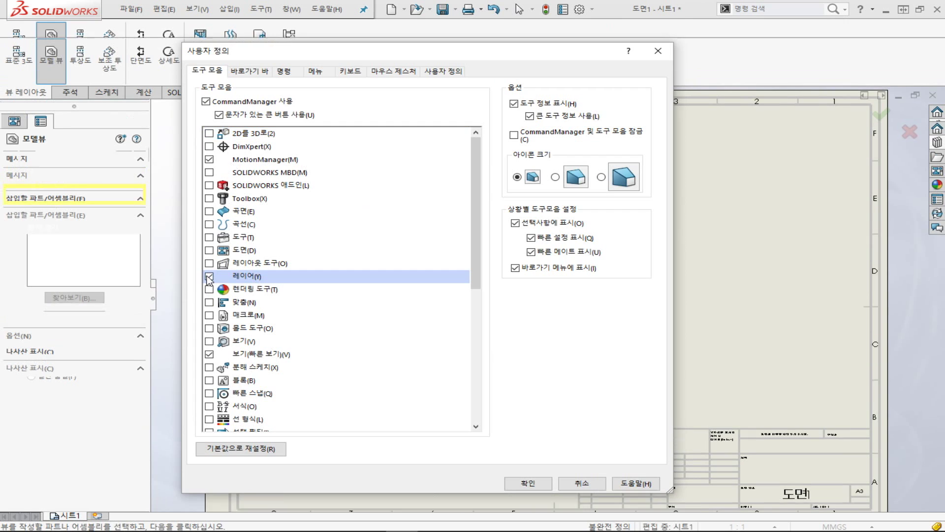
left_click(210, 420)
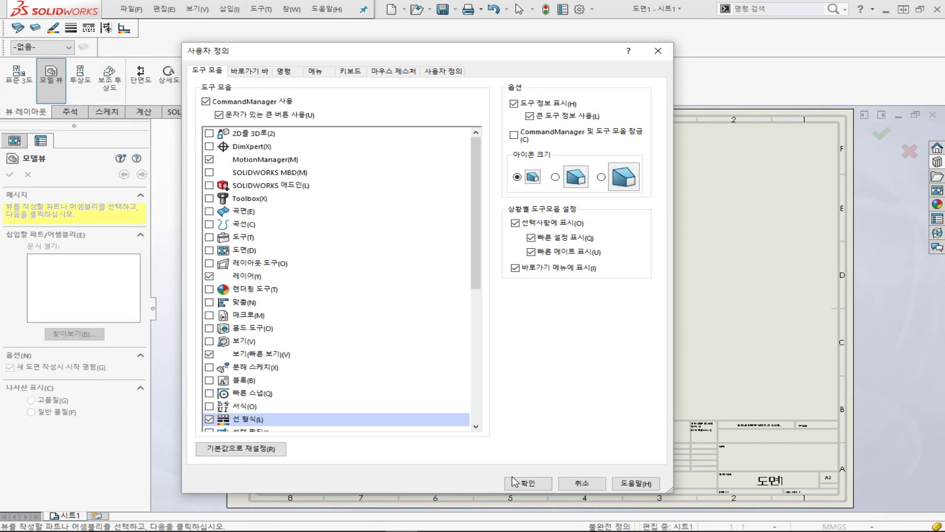
left_click(528, 484)
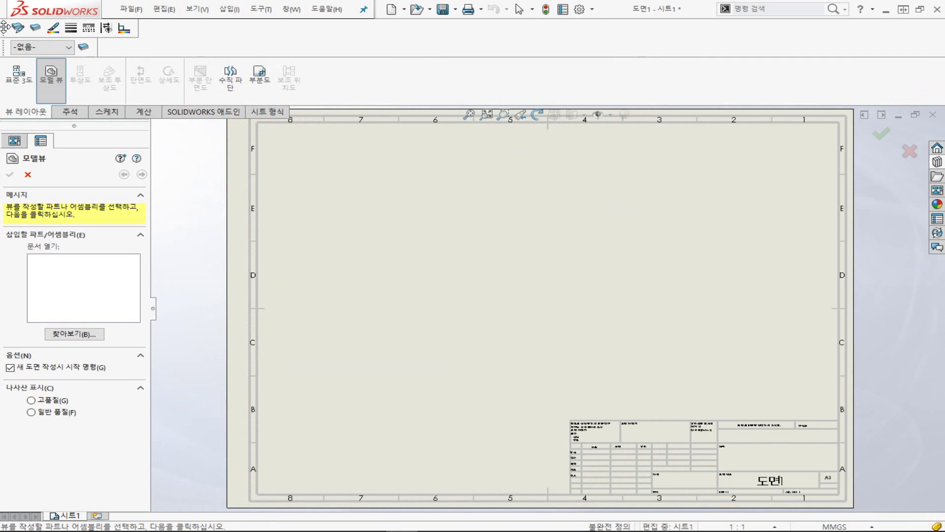
- Dock the Layer and Line Format toolbars side by side at the top right
mouse_move(5, 28)
left_mouse_down()
mouse_move(363, 49)
mouse_move(497, 25)
left_mouse_up()
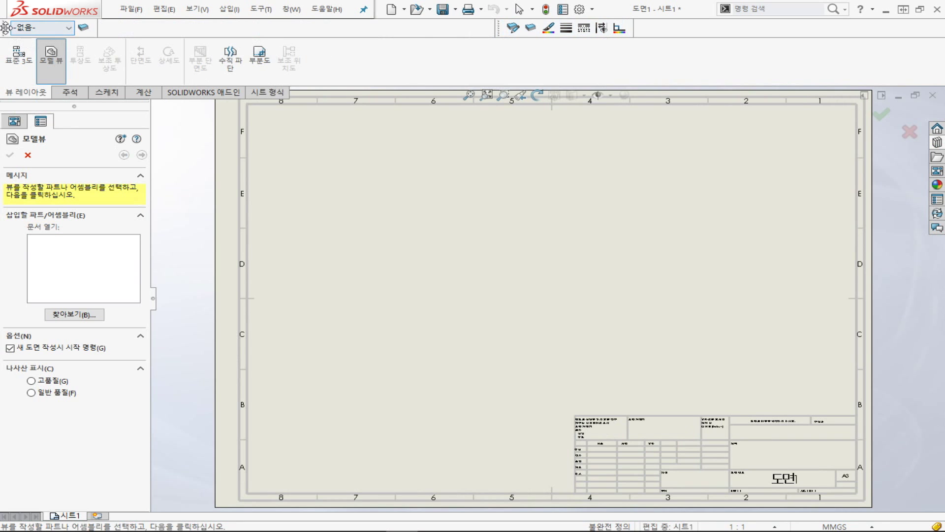
left_click_drag(6, 27, 571, 32)
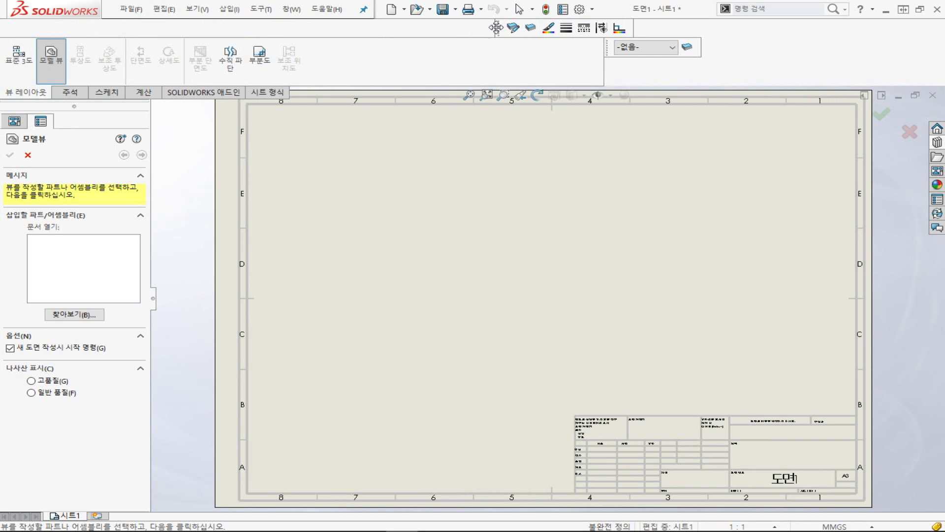
mouse_move(497, 27)
left_mouse_down()
mouse_move(629, 58)
mouse_move(611, 55)
left_mouse_up()
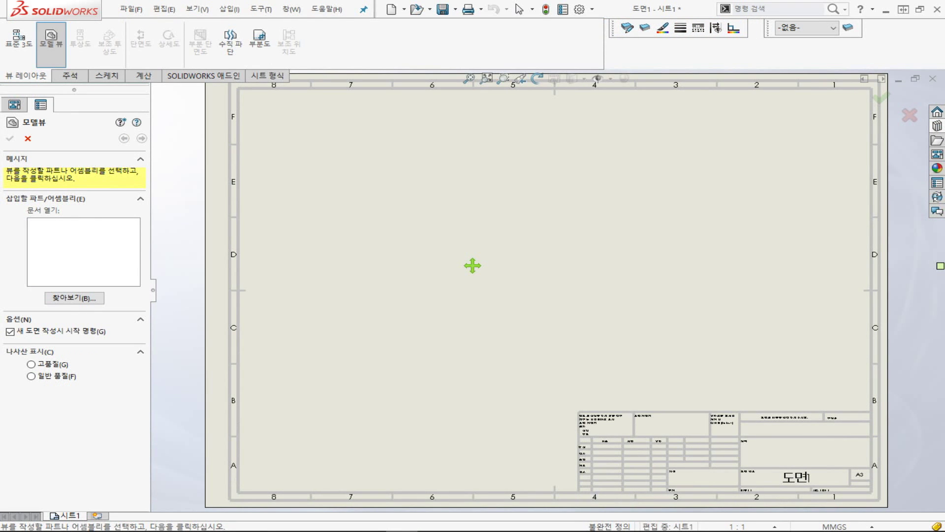
- Close the Model View panel so the drawing's design tree shows
left_click(28, 138)
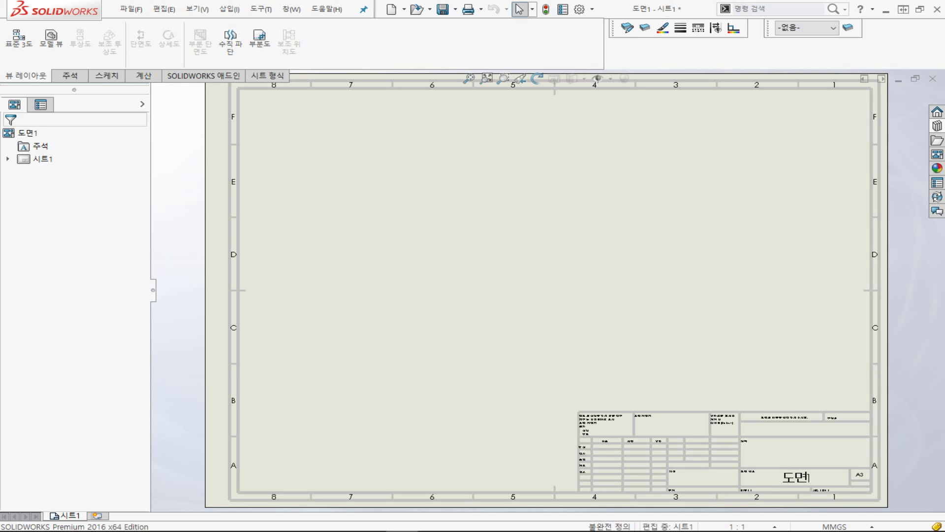
- Show the Annotation tools, nudge both toolbars left, and open the View Palette
left_click(68, 79)
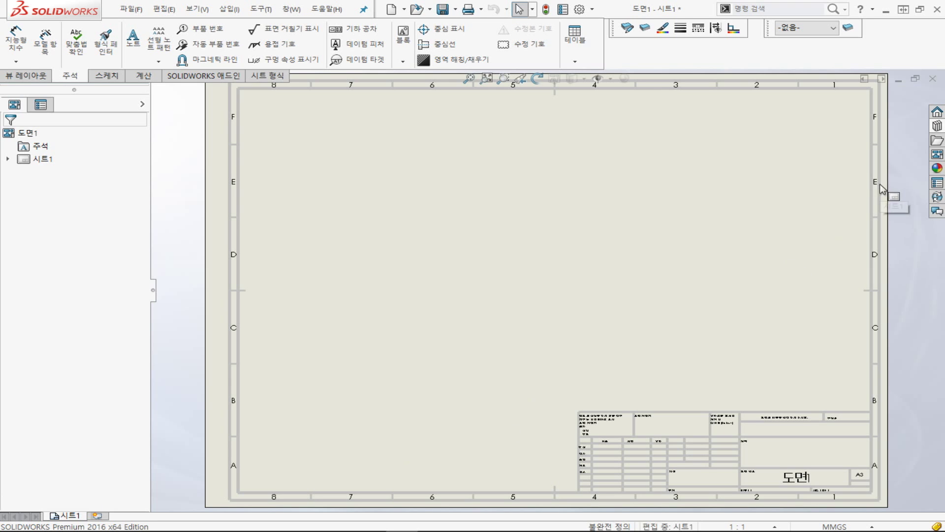
left_click_drag(614, 30, 614, 64)
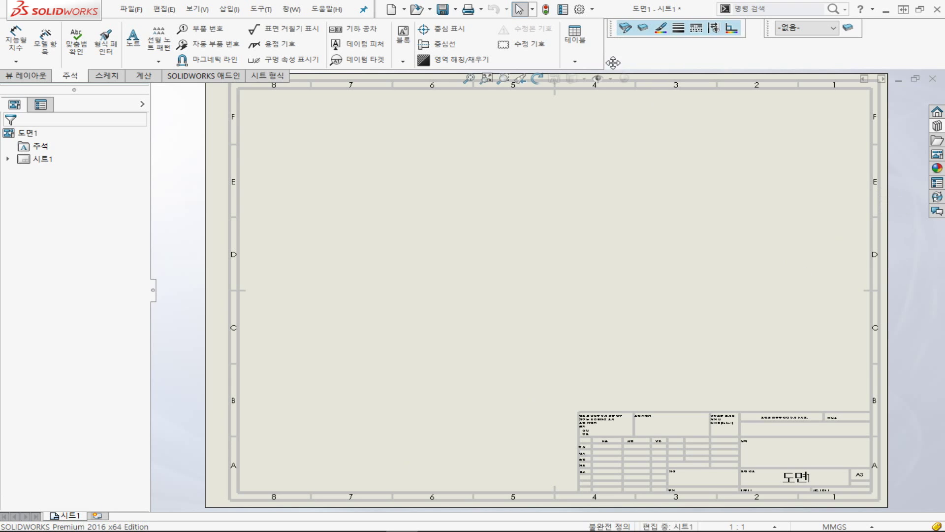
left_click_drag(769, 29, 750, 28)
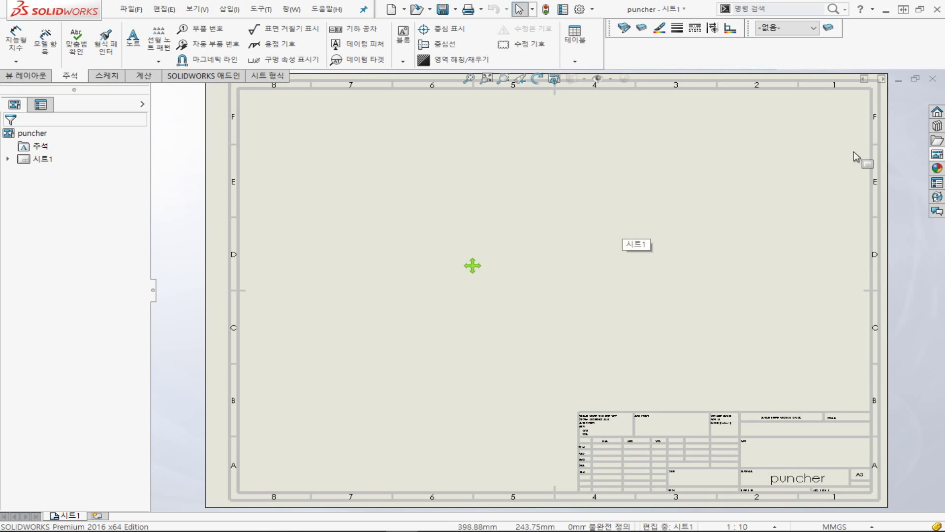
left_click(939, 154)
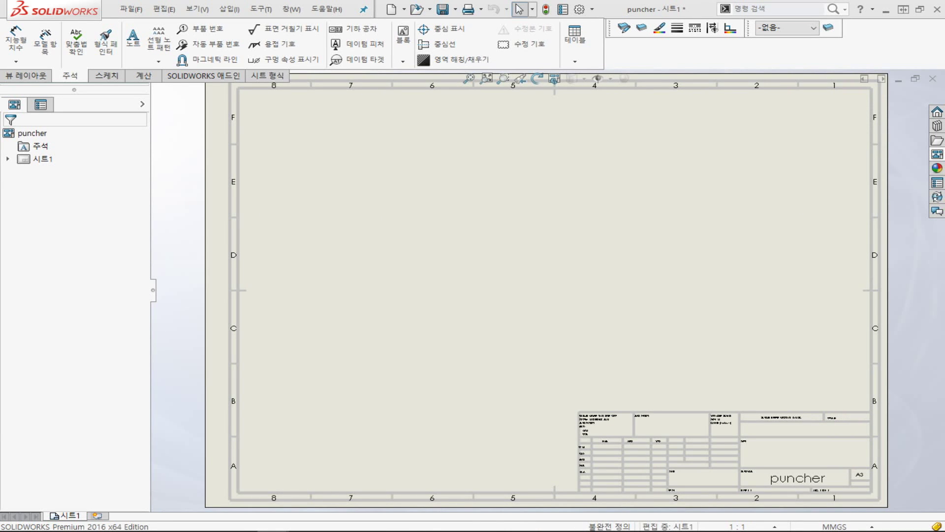
left_click_drag(331, 186, 316, 232)
mouse_move(317, 232)
left_mouse_down()
mouse_move(311, 301)
mouse_move(364, 243)
left_mouse_up()
- Confirm the sheet properties at 1:1 scale with third-angle projection
right_click(365, 243)
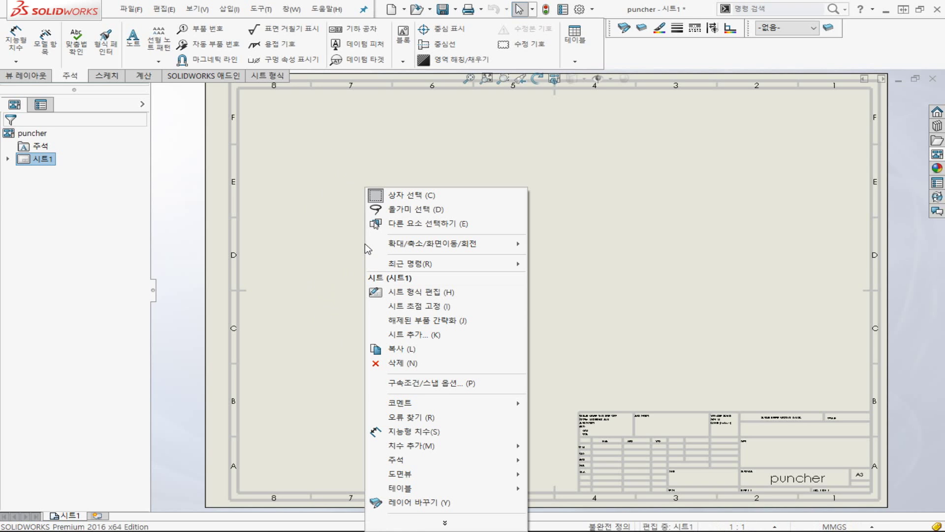
left_click(443, 523)
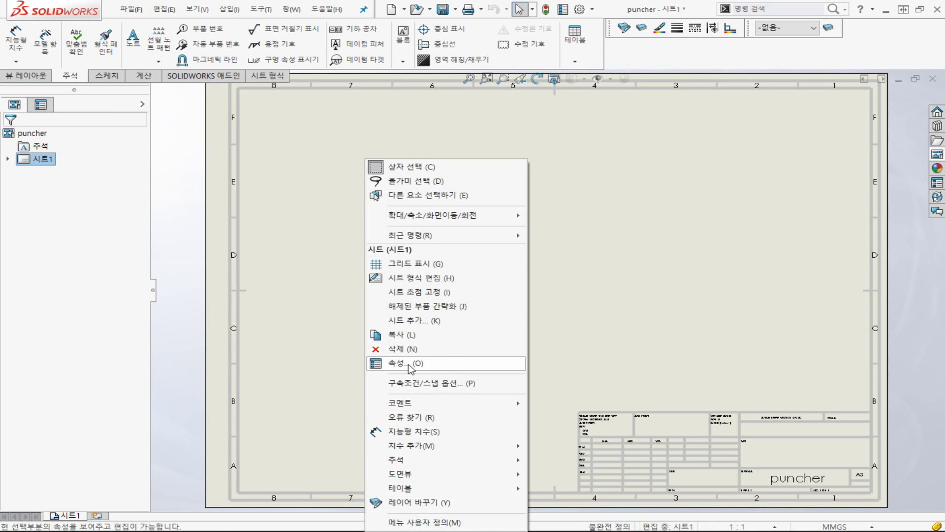
left_click(408, 364)
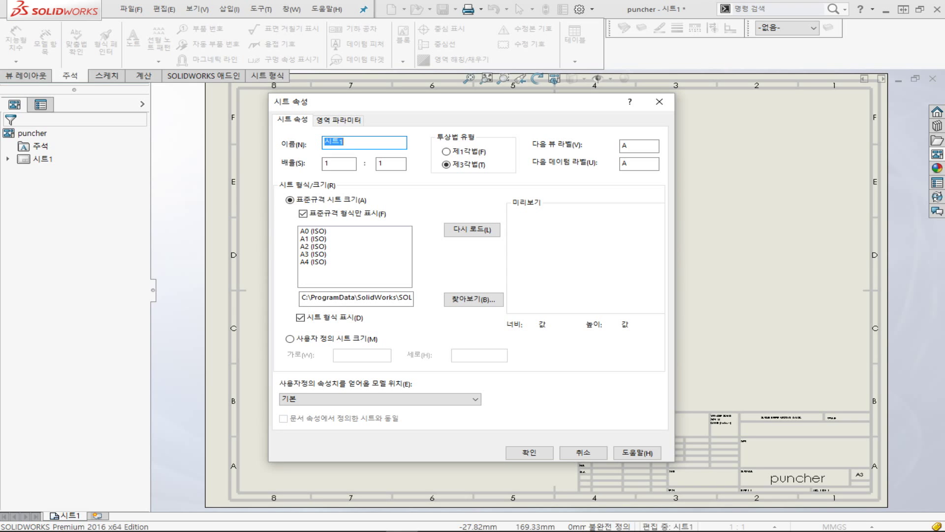
left_click(532, 453)
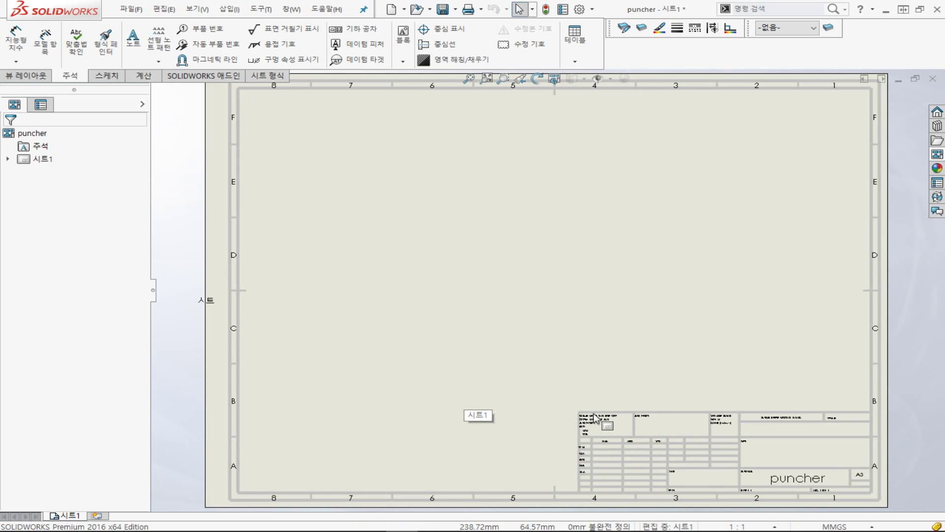
- Select the sheet and title block area, then switch into editing the sheet format
left_click(647, 415)
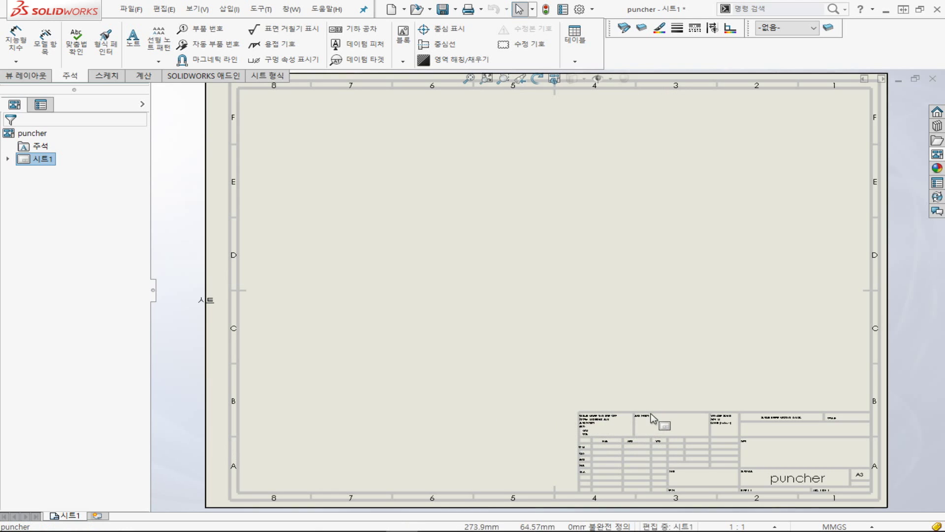
left_click_drag(596, 412, 631, 472)
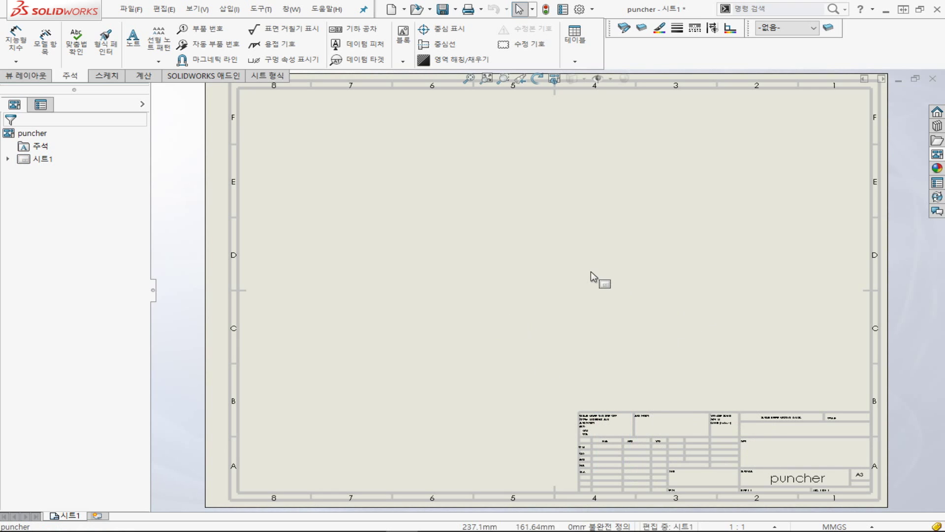
right_click(610, 255)
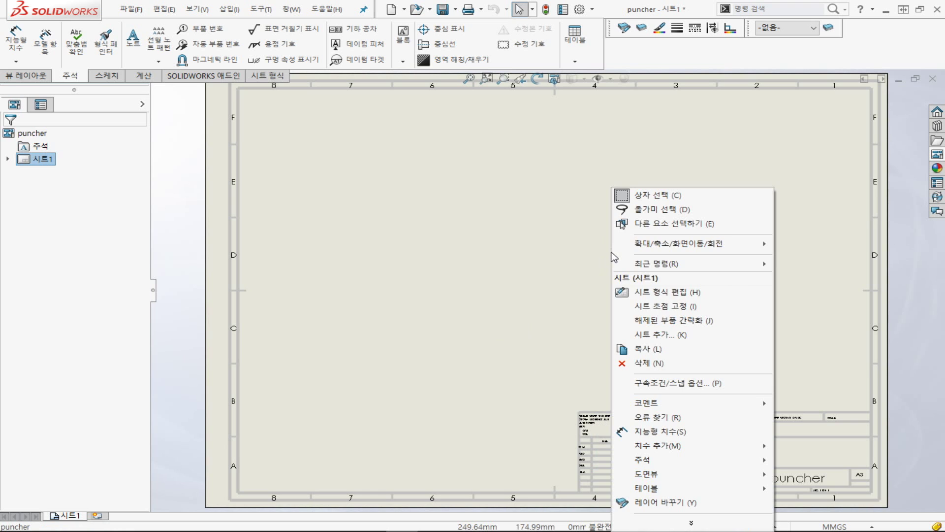
left_click(708, 294)
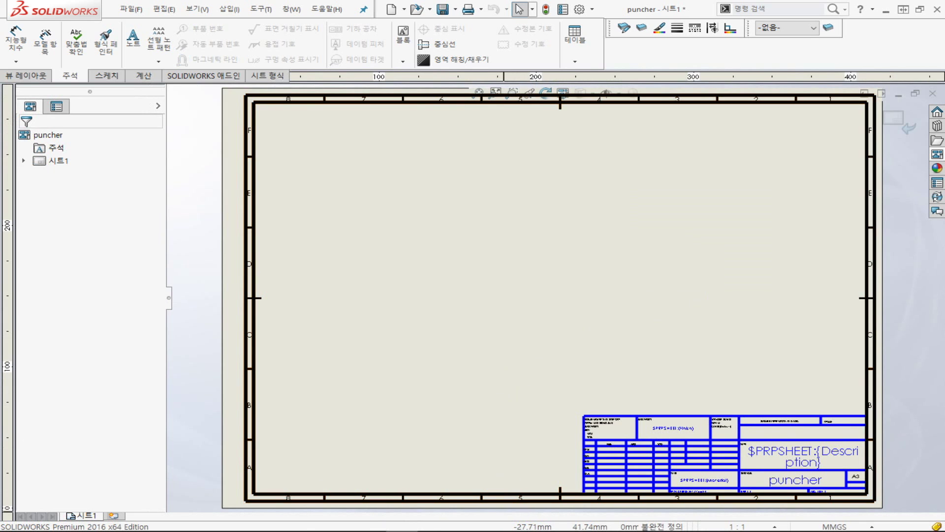
- Edit the title-block note, then return to editing the sheet itself
left_click(645, 419)
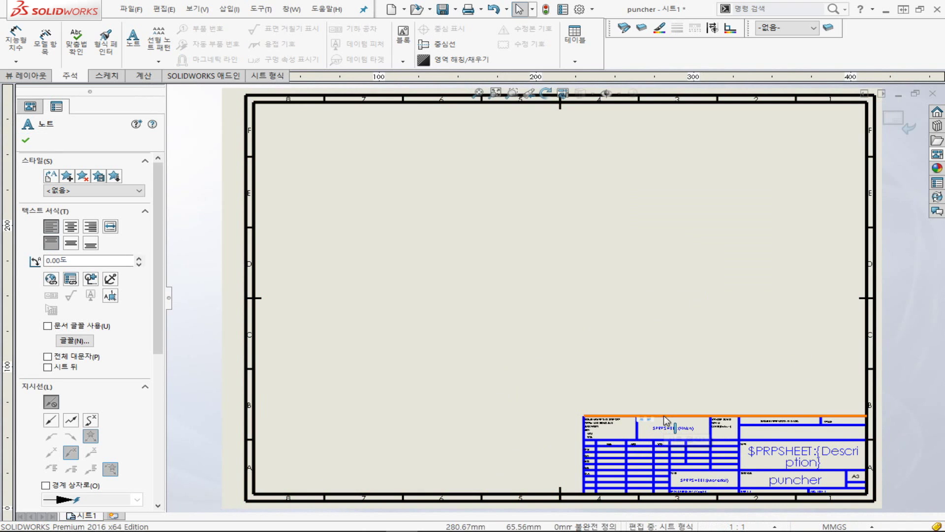
left_click(482, 251)
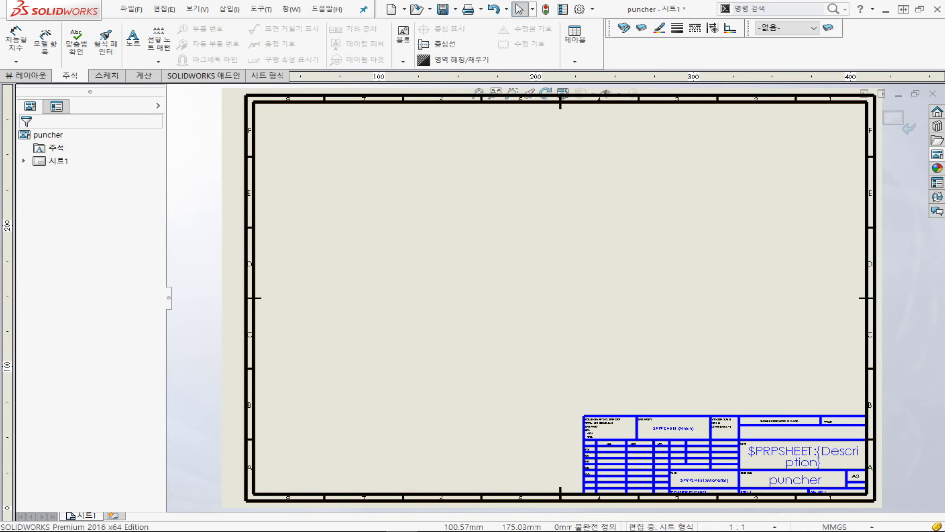
left_click(903, 117)
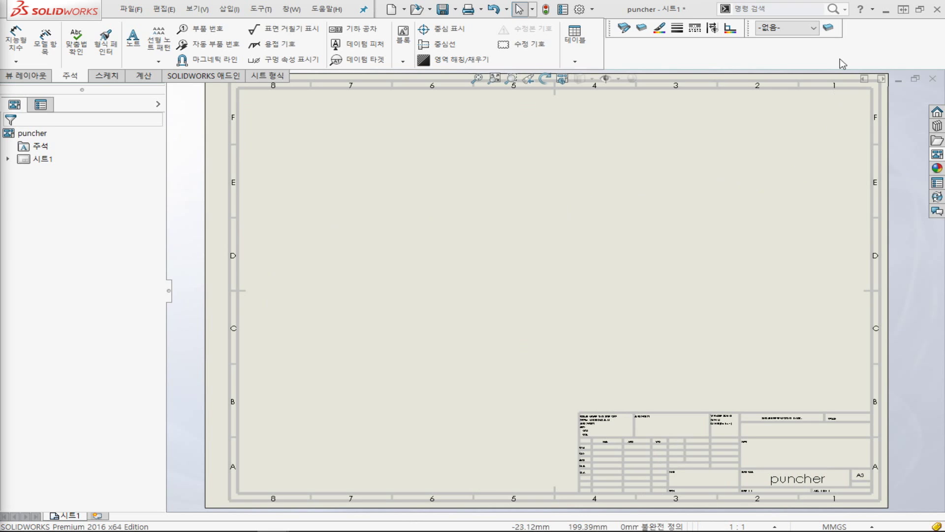
- In Layer Properties, add layer 외형선 with a solid line at 0.5mm thickness
left_click(831, 30)
mouse_move(281, 15)
left_mouse_down()
mouse_move(355, 131)
mouse_move(382, 151)
left_mouse_up()
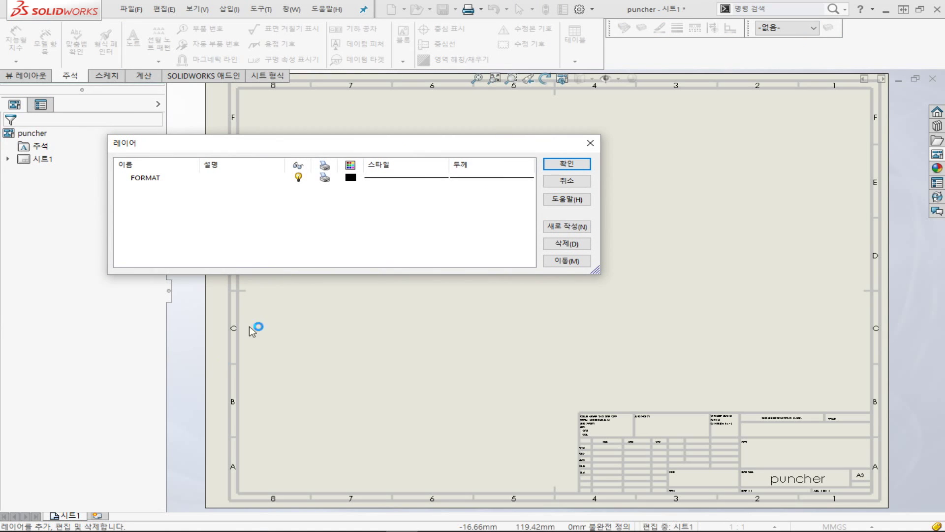
left_click(566, 227)
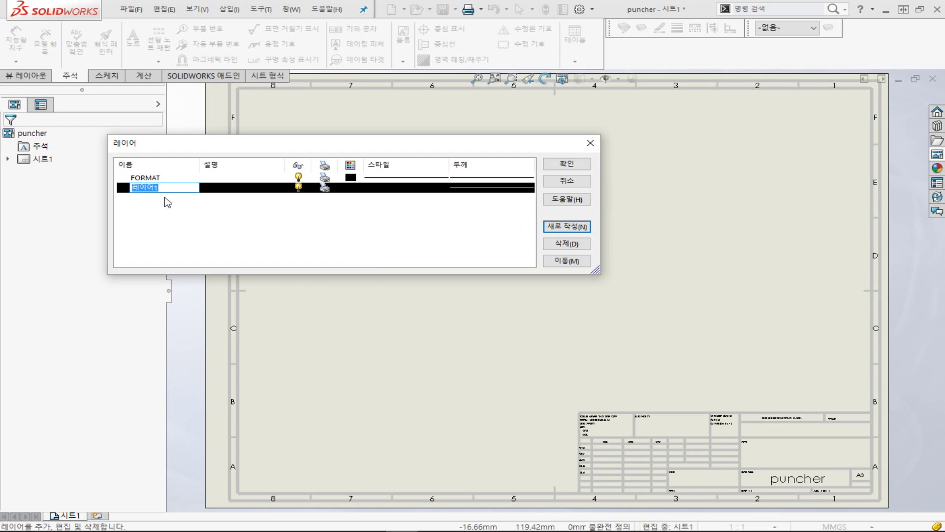
type("외")
type("형선")
key("Return")
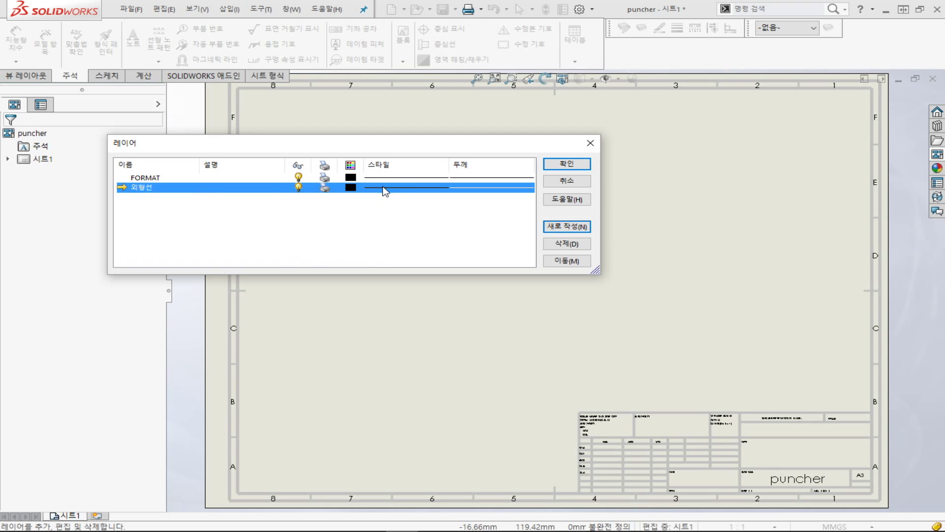
left_click(384, 189)
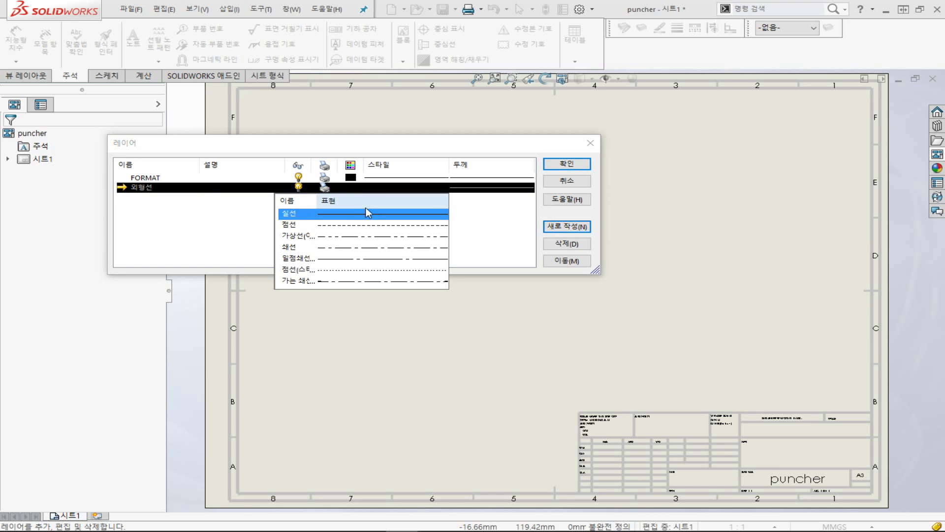
left_click(459, 216)
left_click(484, 192)
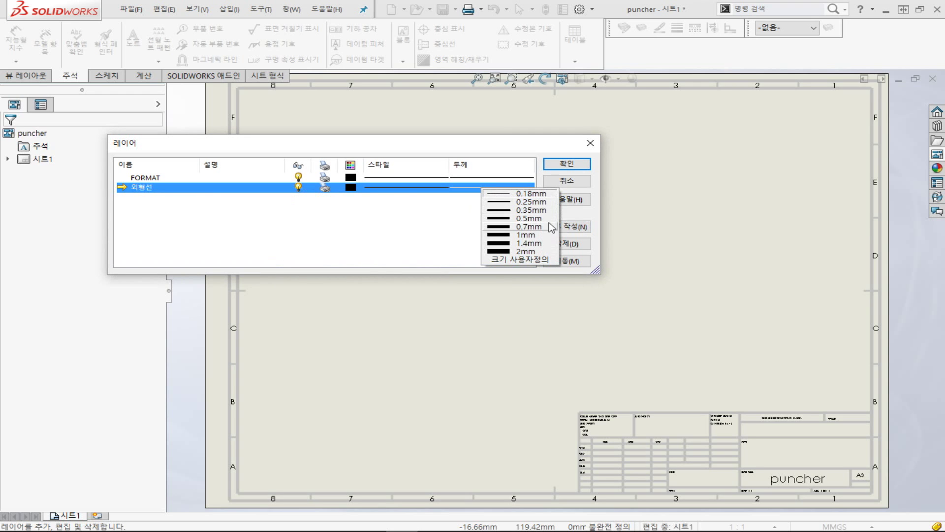
left_click(519, 220)
left_click(317, 217)
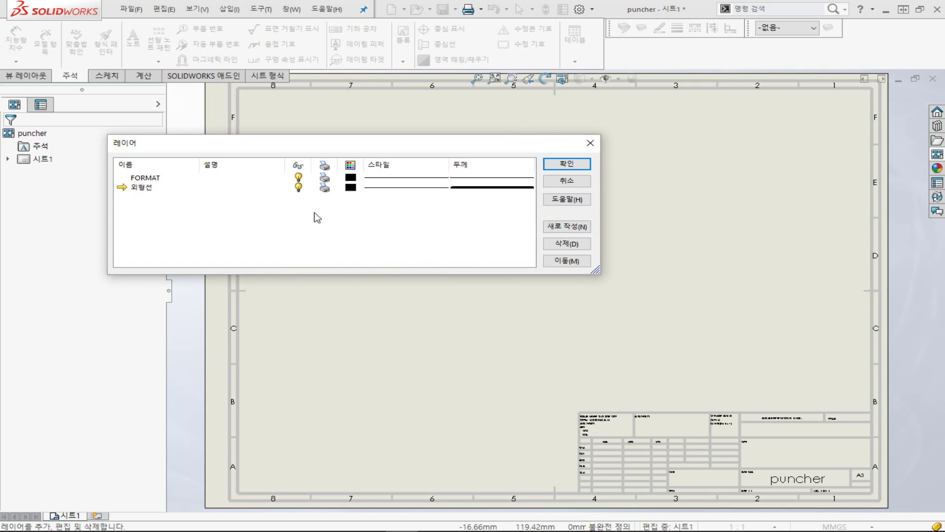
- Add a new layer named 치수 coloured red
left_click(566, 226)
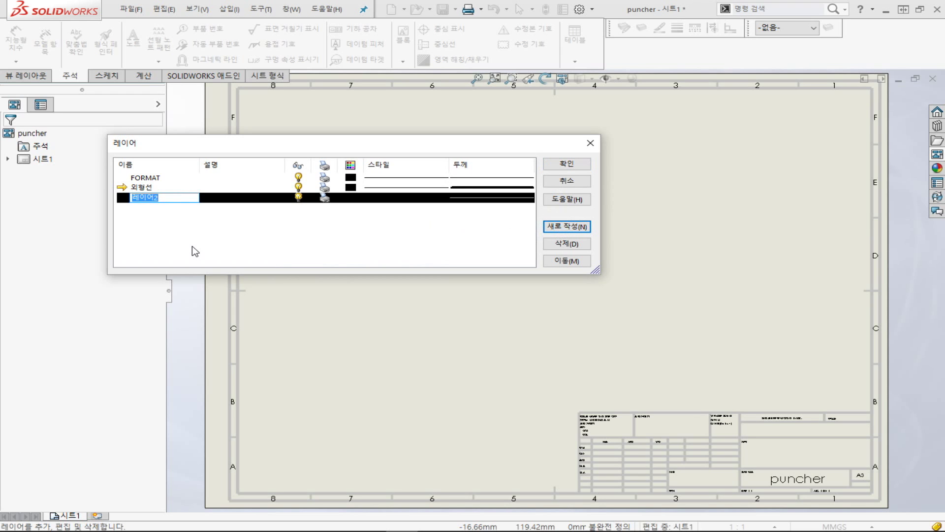
type("치수")
key("Return")
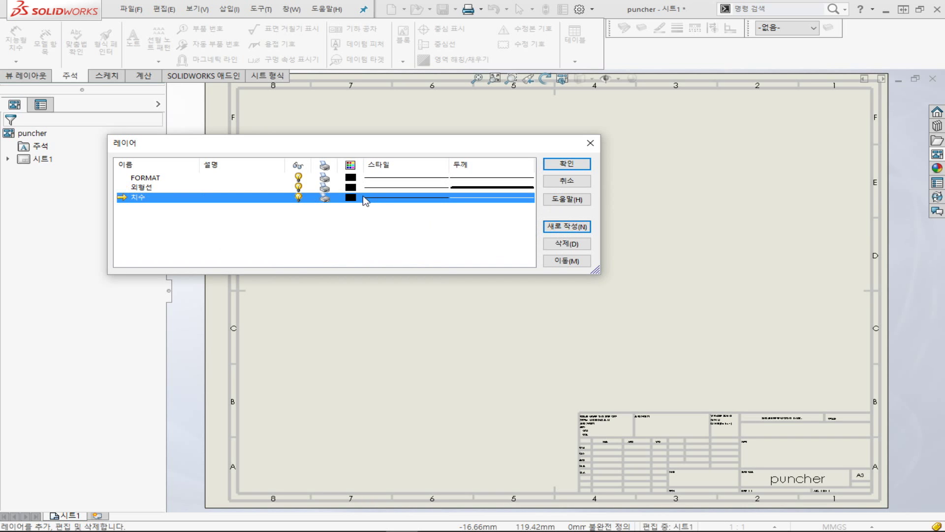
left_click(350, 197)
left_click(287, 152)
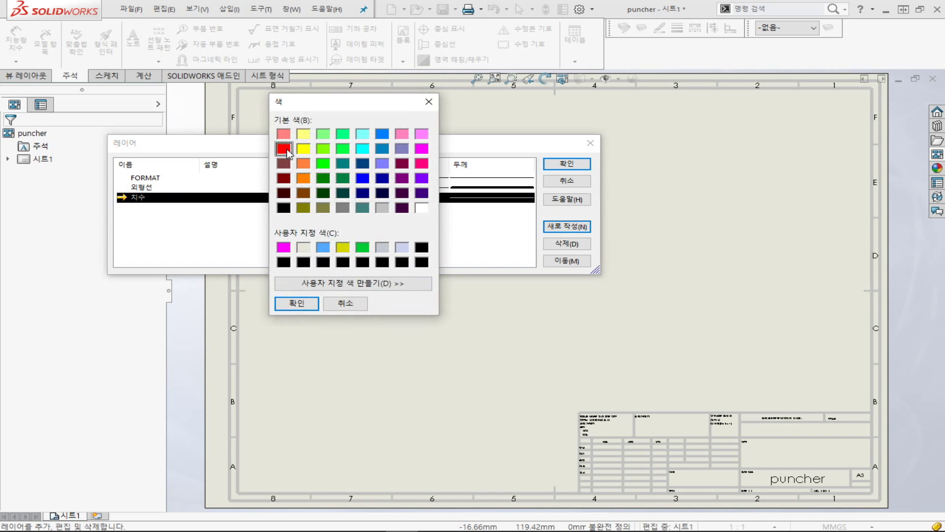
left_click(296, 303)
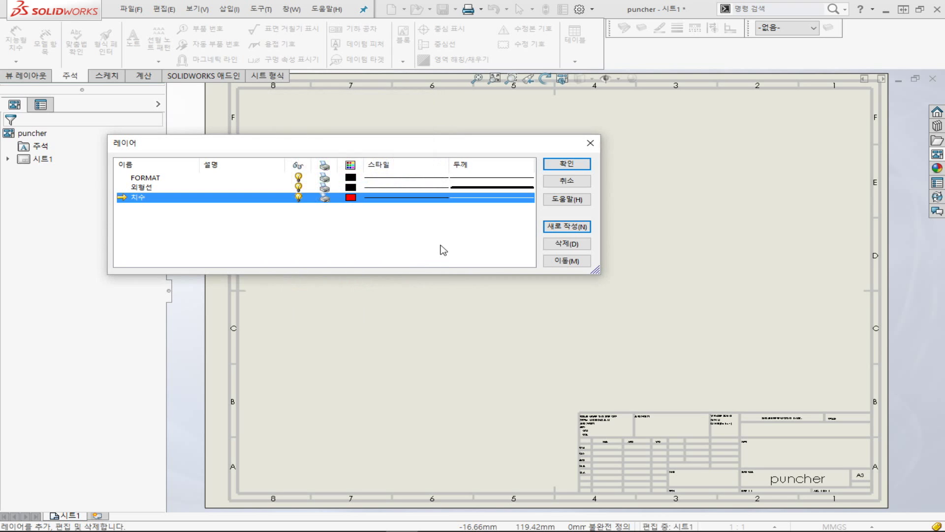
- Add a blue 주석 layer with a solid line style and apply the layers
left_click(567, 227)
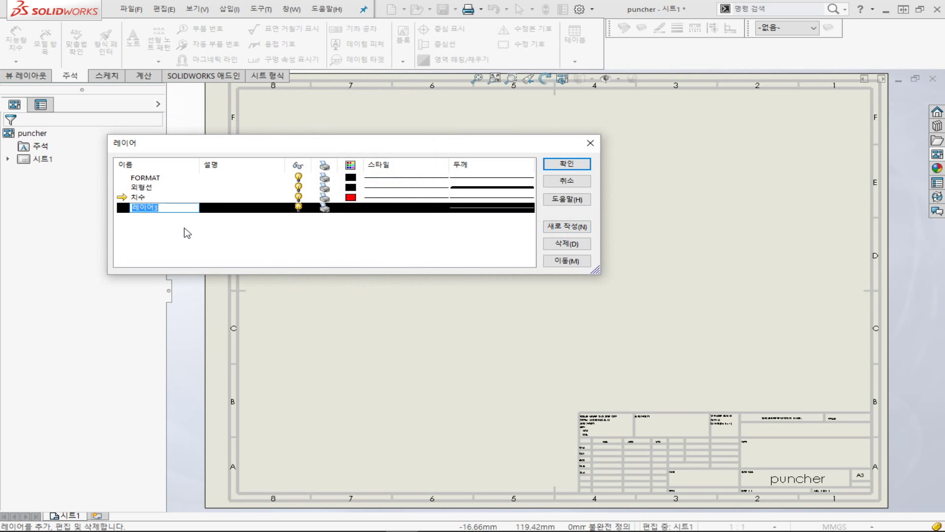
type("주")
type("석")
left_click(400, 260)
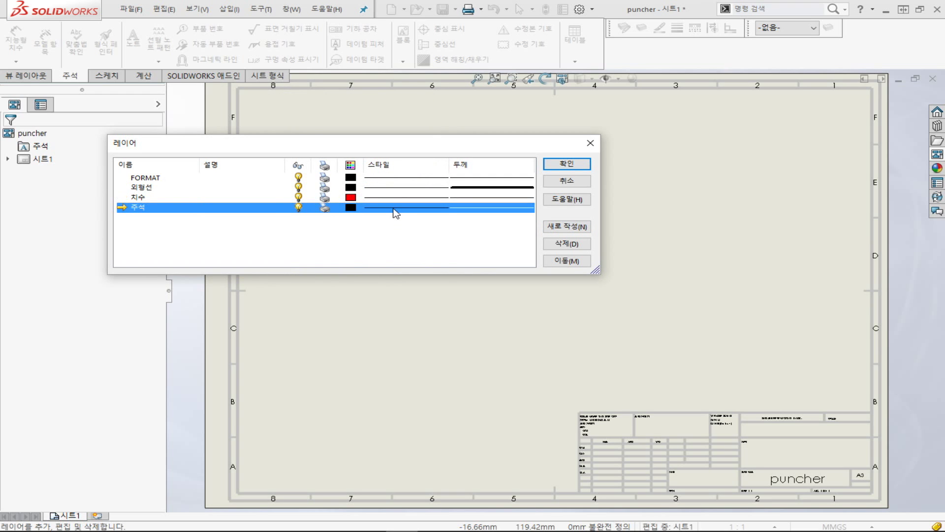
left_click(397, 212)
left_click(492, 235)
left_click(350, 207)
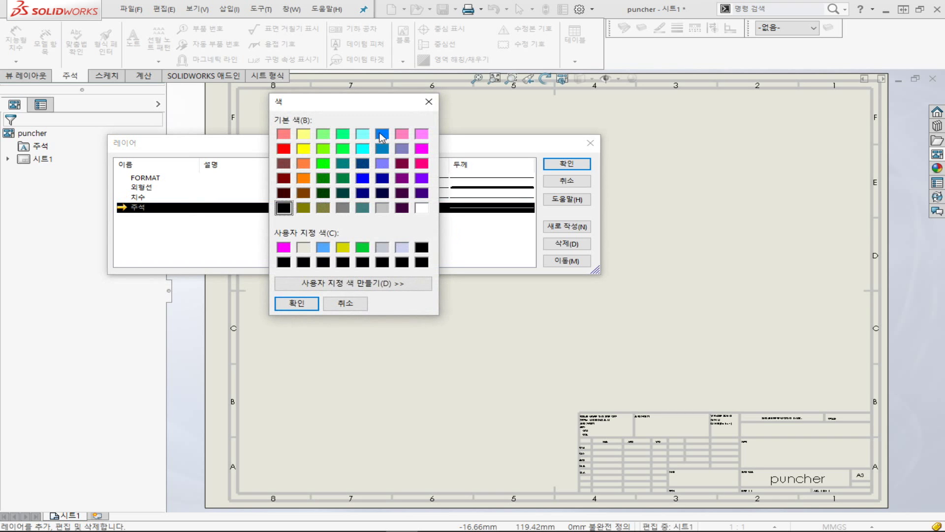
left_click(382, 135)
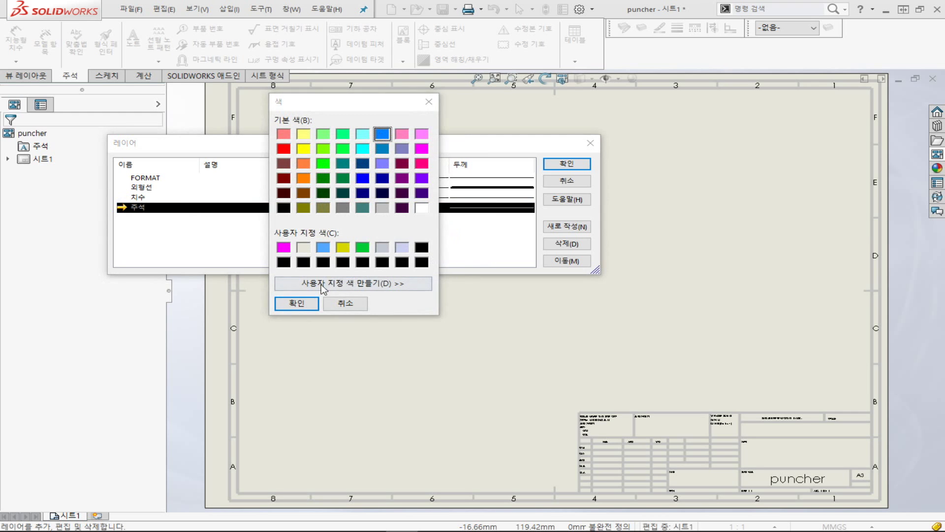
left_click(284, 304)
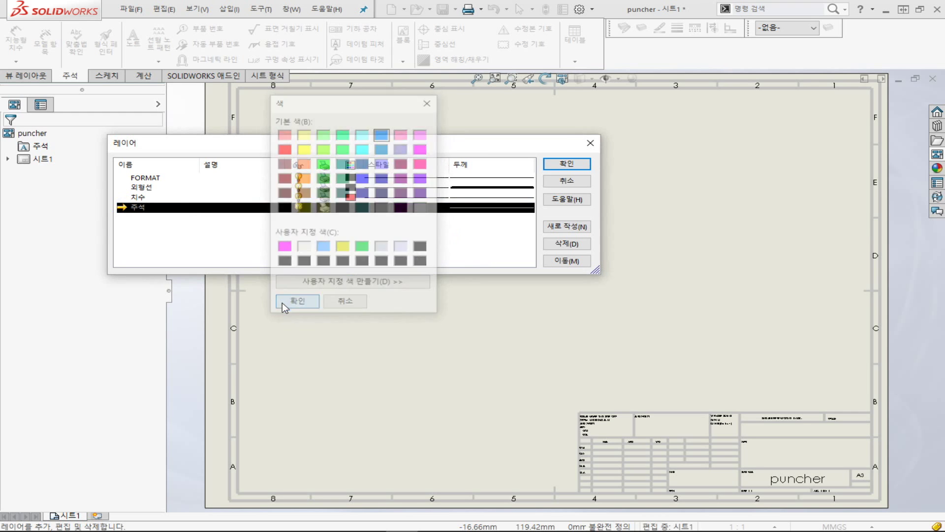
left_click(574, 167)
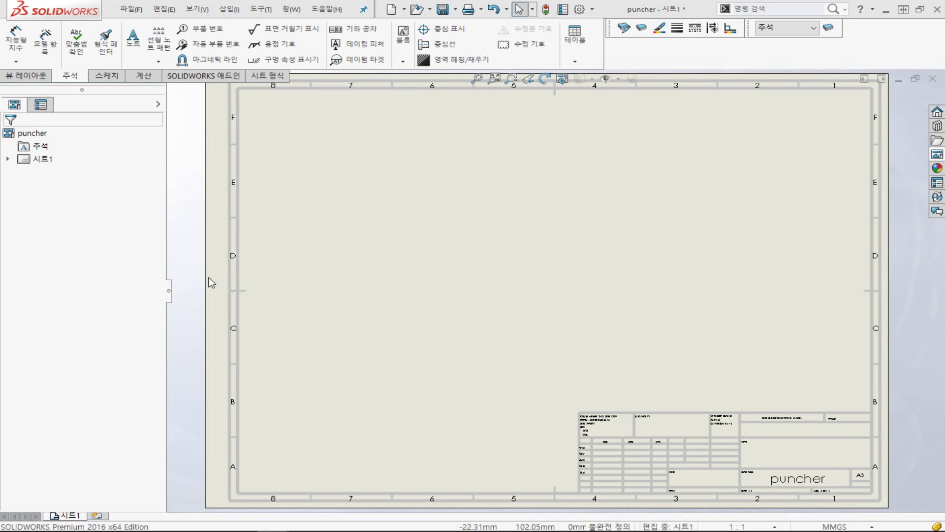
- Open System Options on the Drawings page showing the Display Style settings
left_click(593, 10)
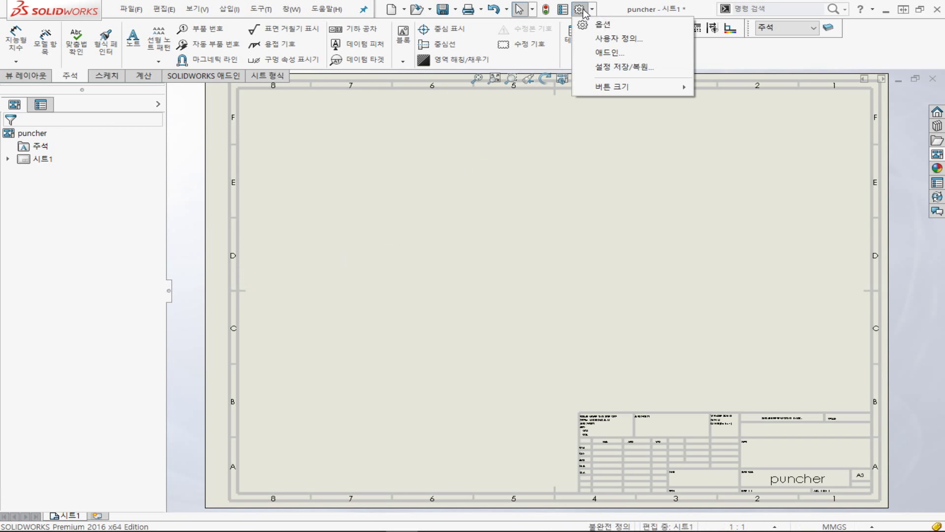
left_click(610, 27)
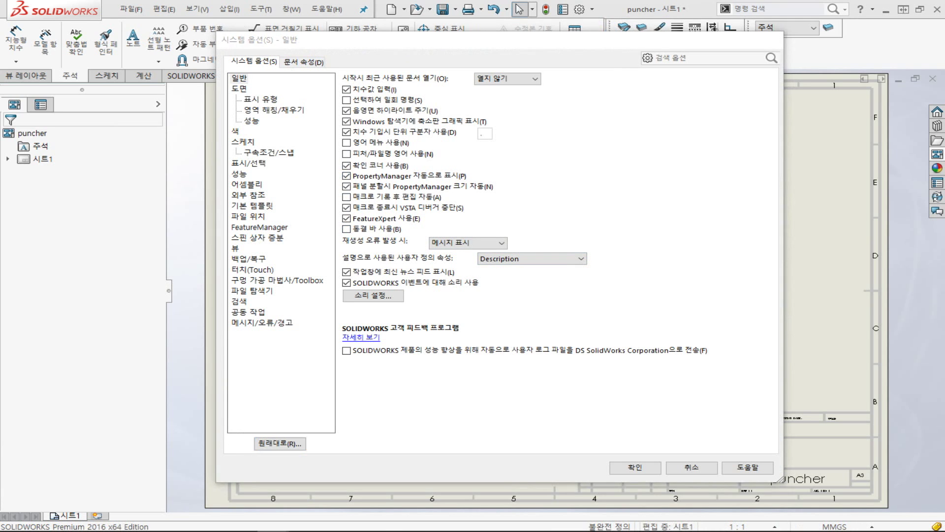
left_click(322, 43)
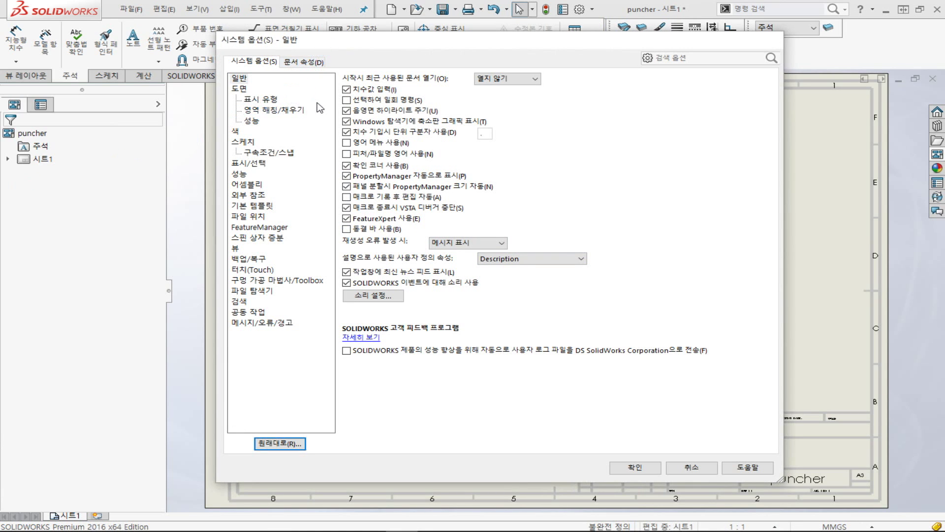
key("Tab")
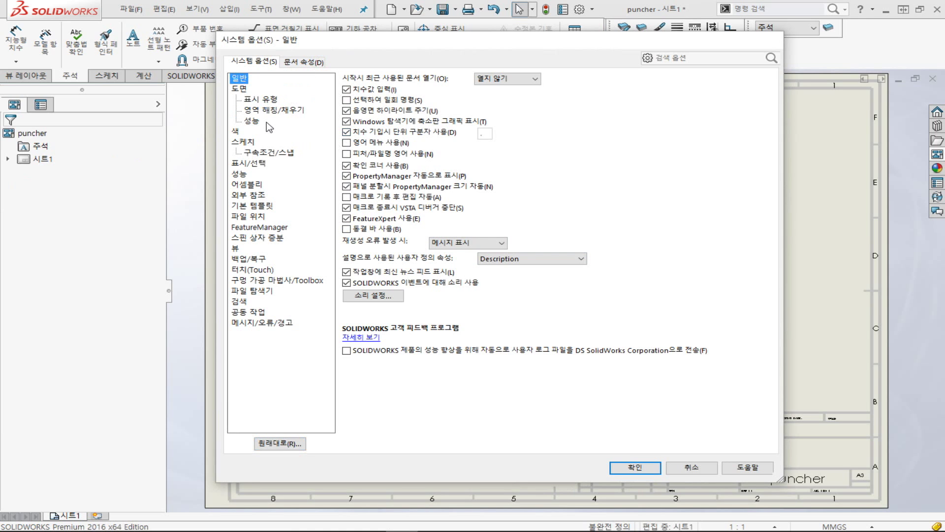
key("Down")
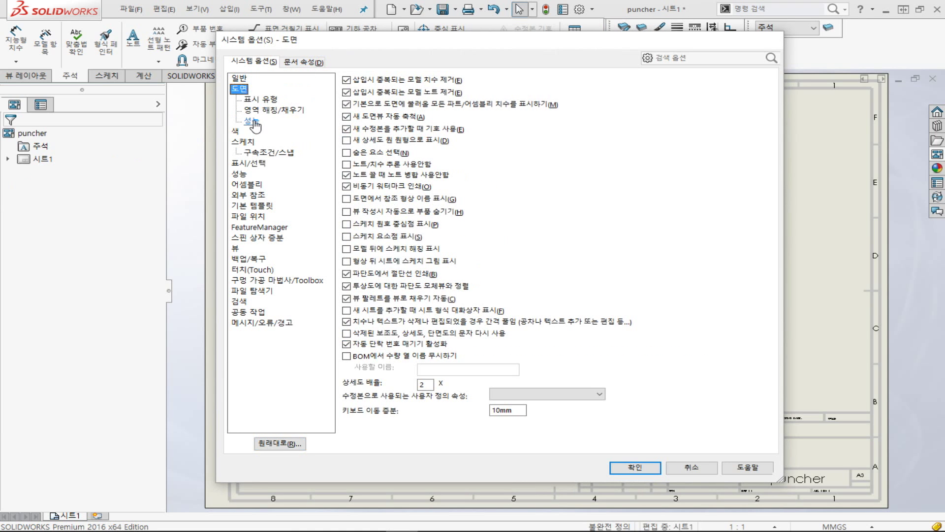
key("Up")
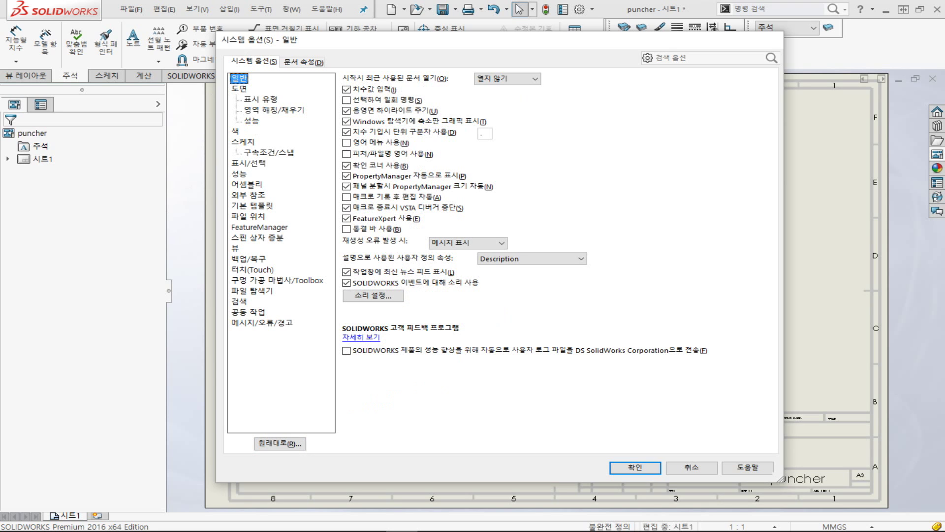
left_click(239, 89)
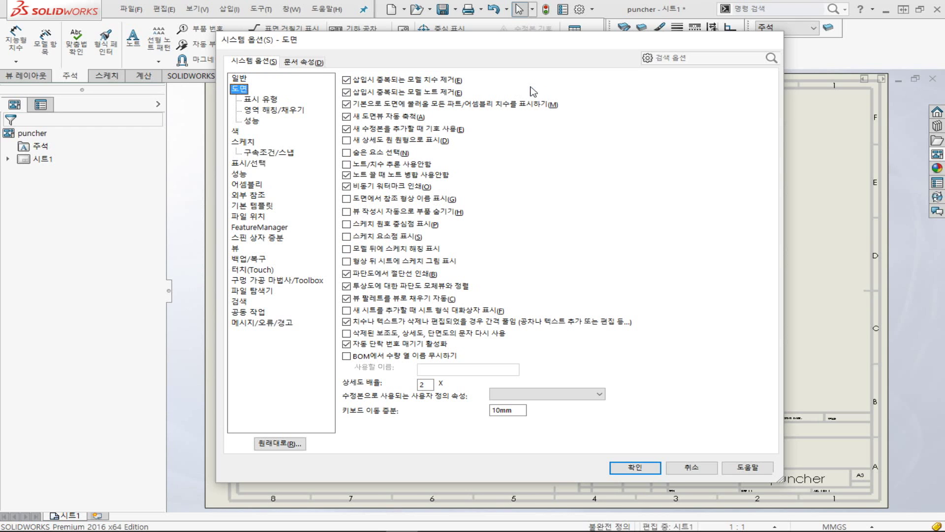
key("Return")
- Set the drawing display style to hidden lines removed and tangent edges removed
left_click(273, 99)
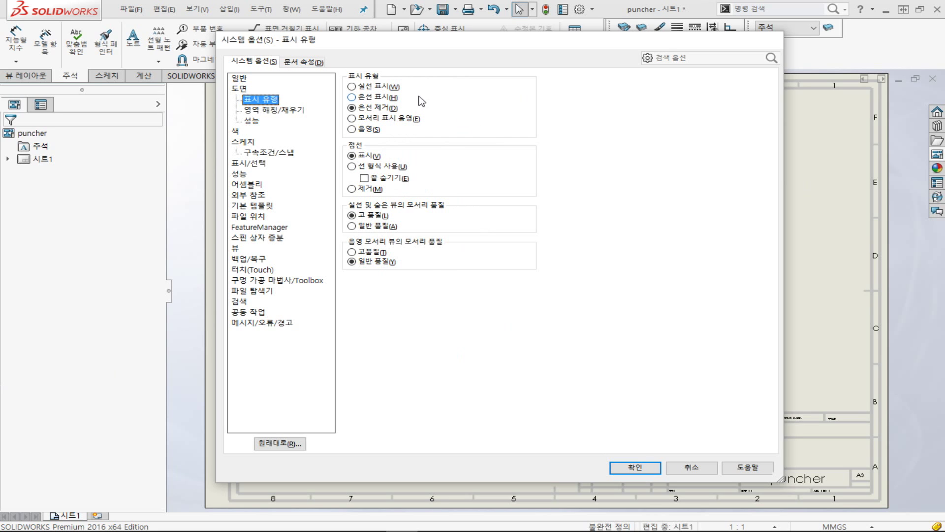
left_click(364, 189)
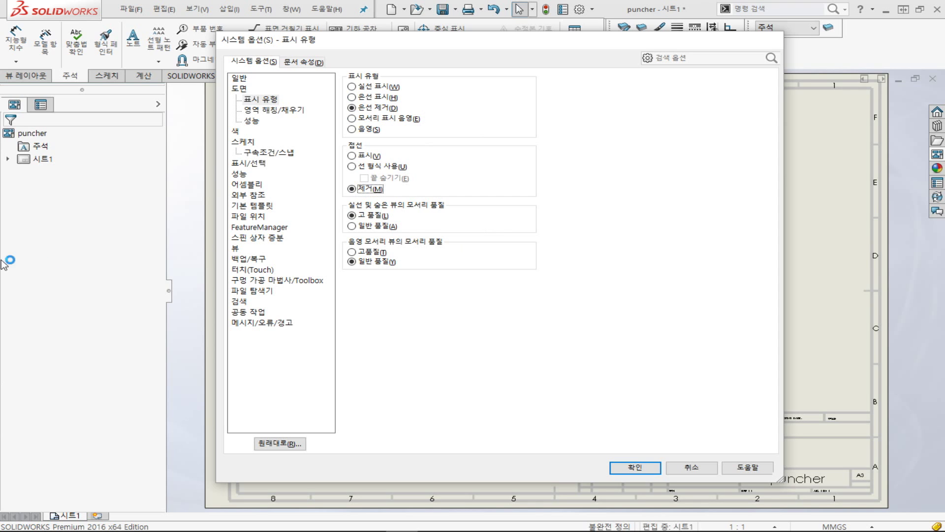
- Keep ISO as the overall drafting standard and show the Annotations > Balloons settings
left_click(308, 63)
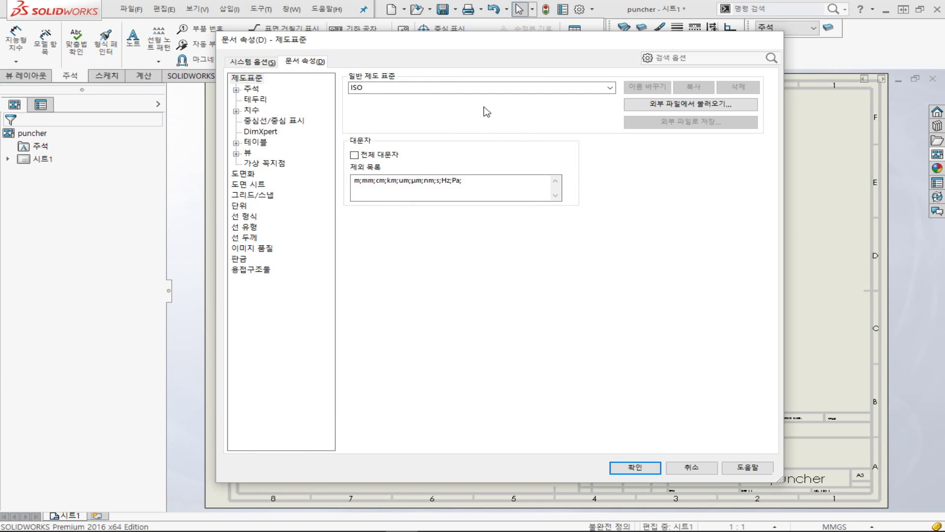
left_click(610, 89)
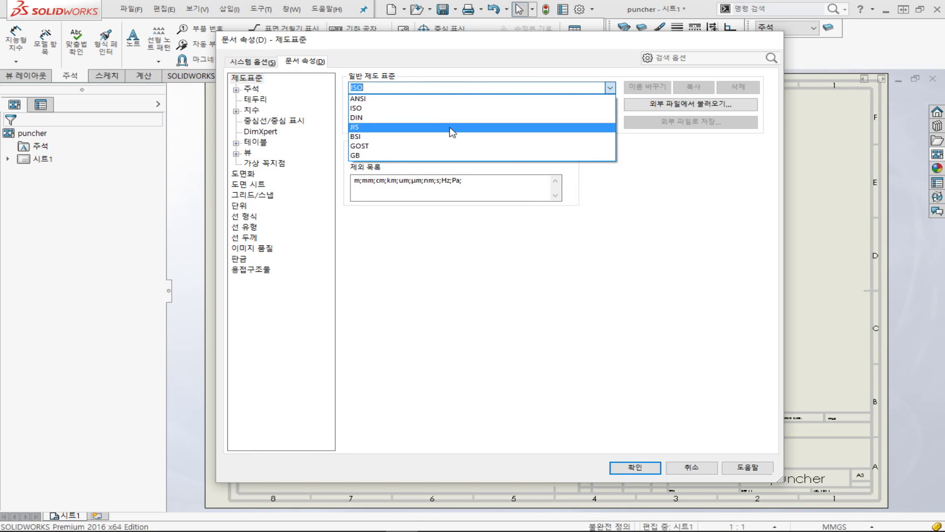
left_click(384, 261)
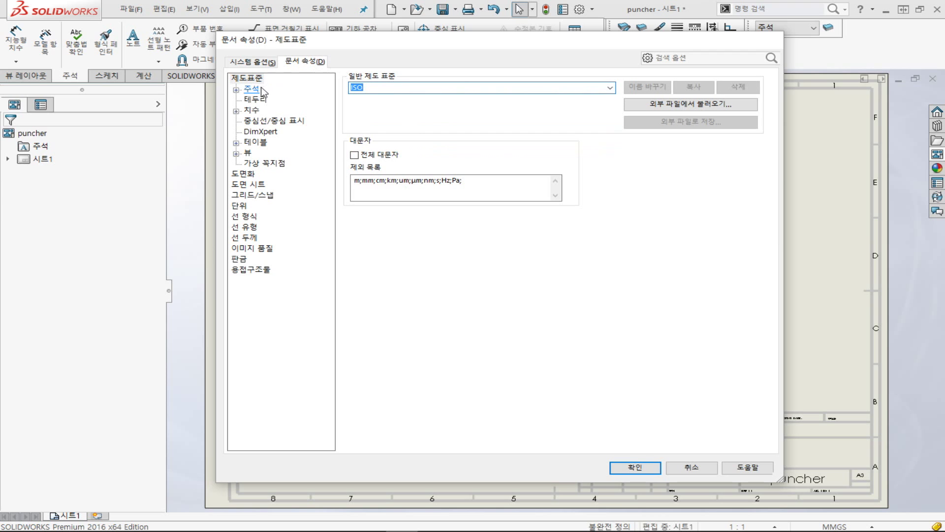
left_click(236, 91)
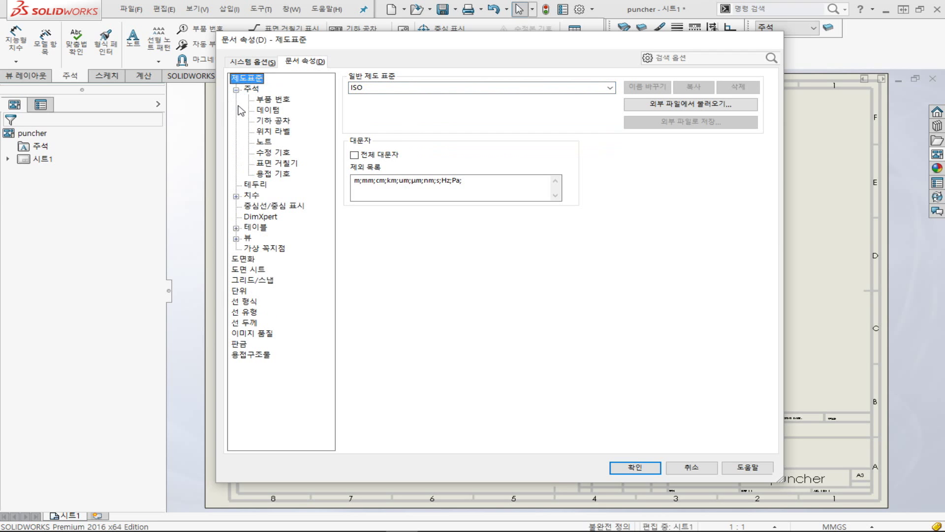
left_click(284, 102)
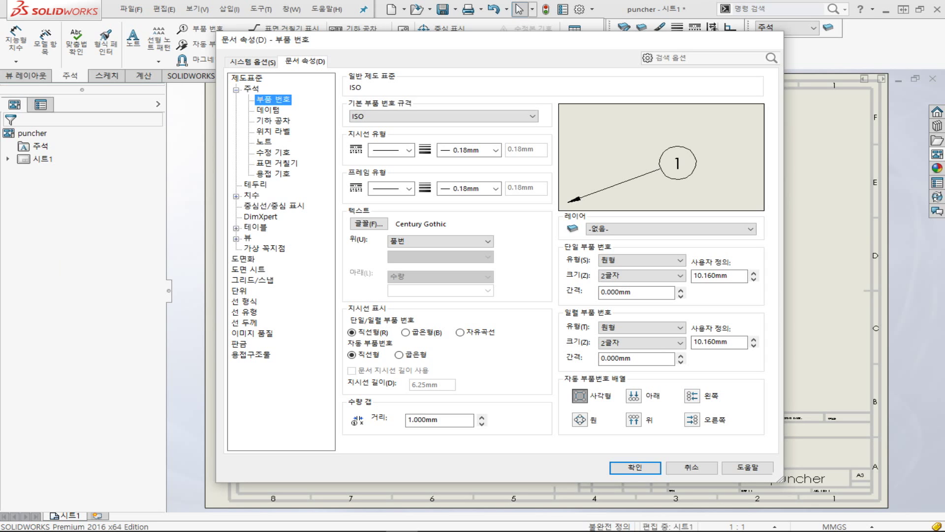
- Show the Annotations > Dimensions > Angle settings in Document Properties
left_click(237, 90)
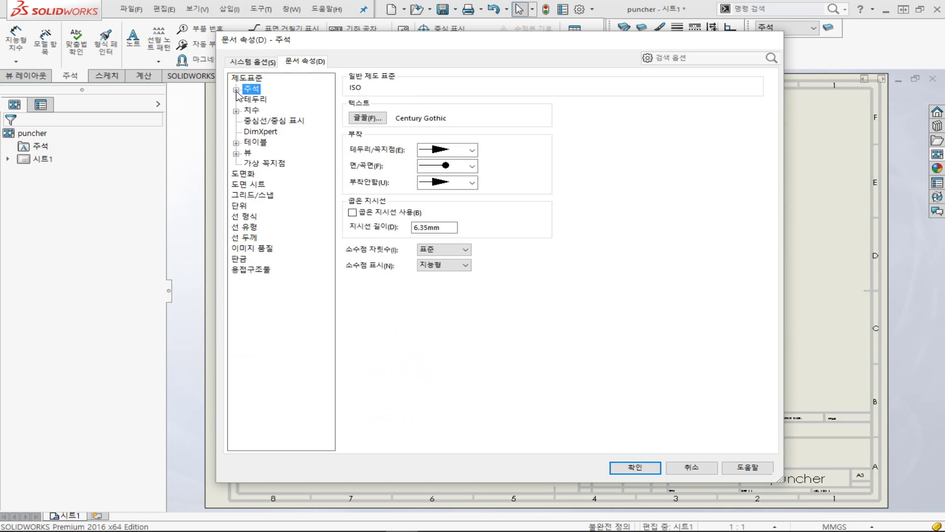
left_click(251, 110)
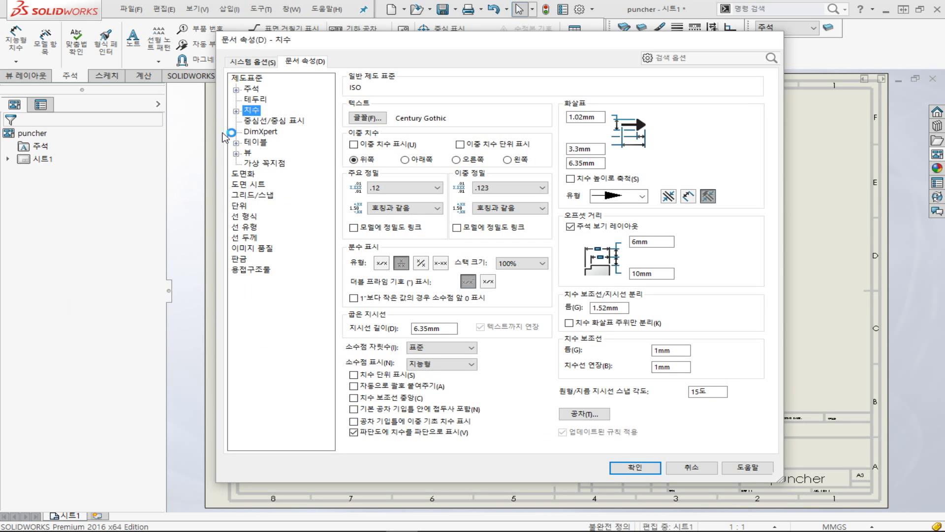
left_click(236, 111)
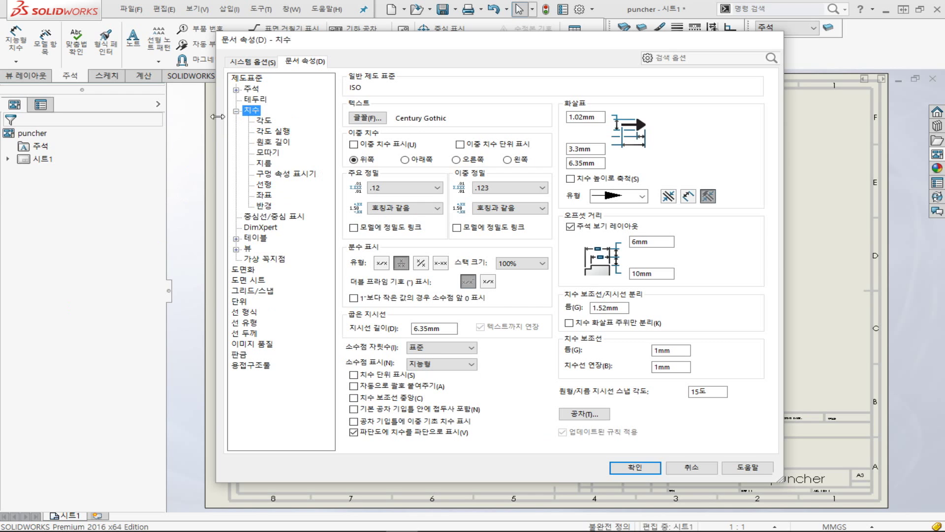
left_click(266, 120)
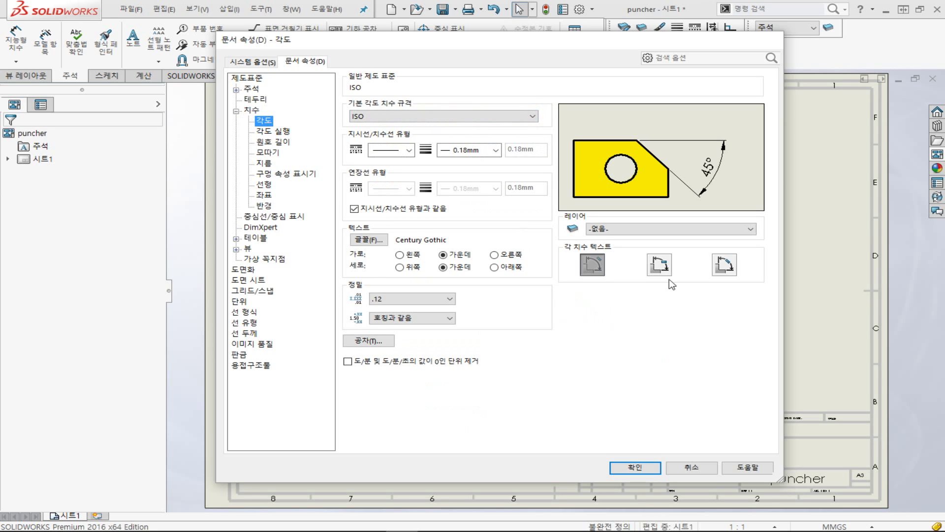
- Set angle and angle running dimension text to horizontal
left_click(659, 265)
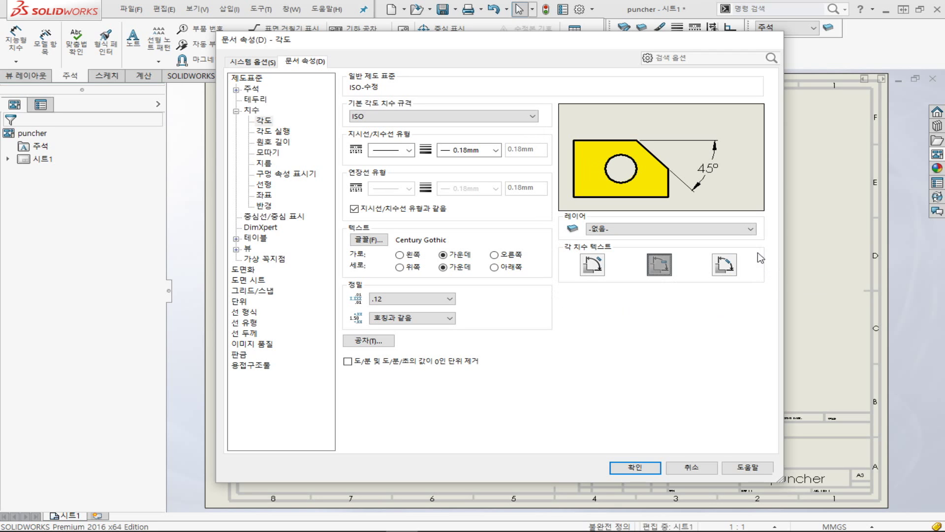
left_click(726, 269)
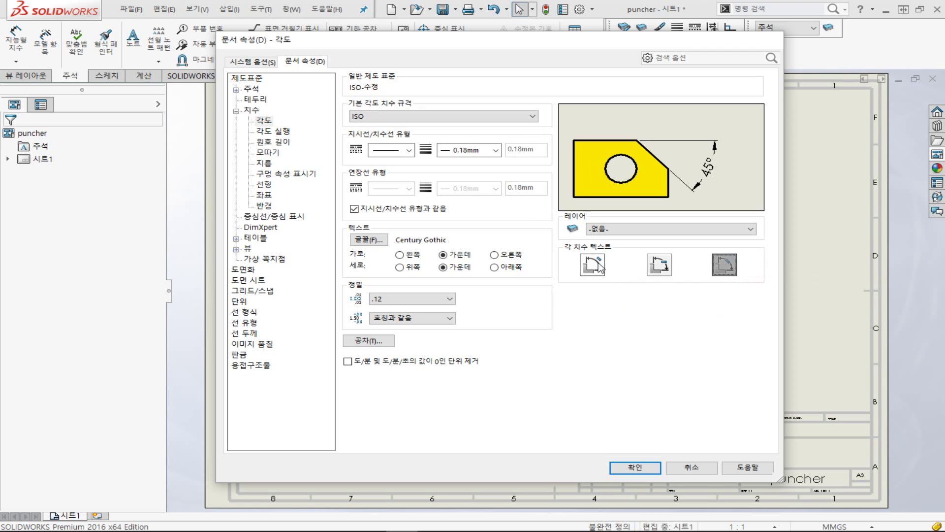
left_click(660, 265)
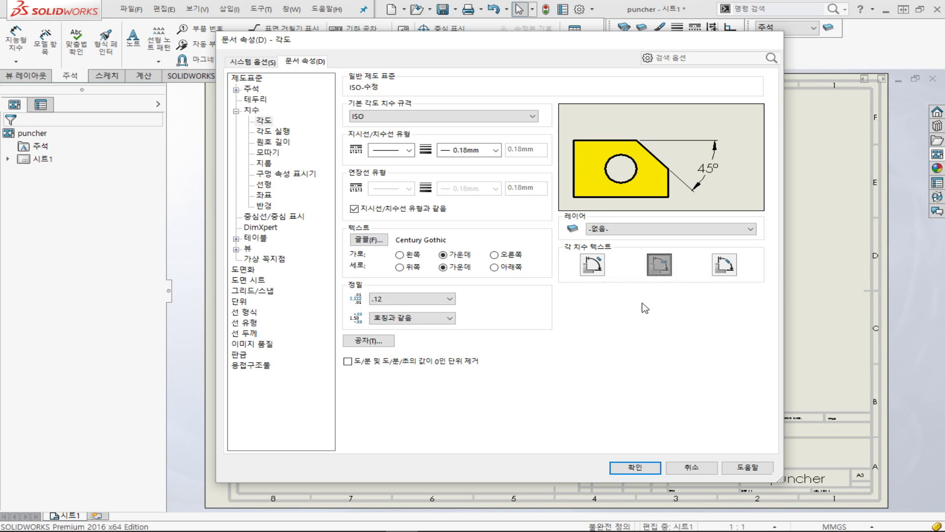
left_click(292, 130)
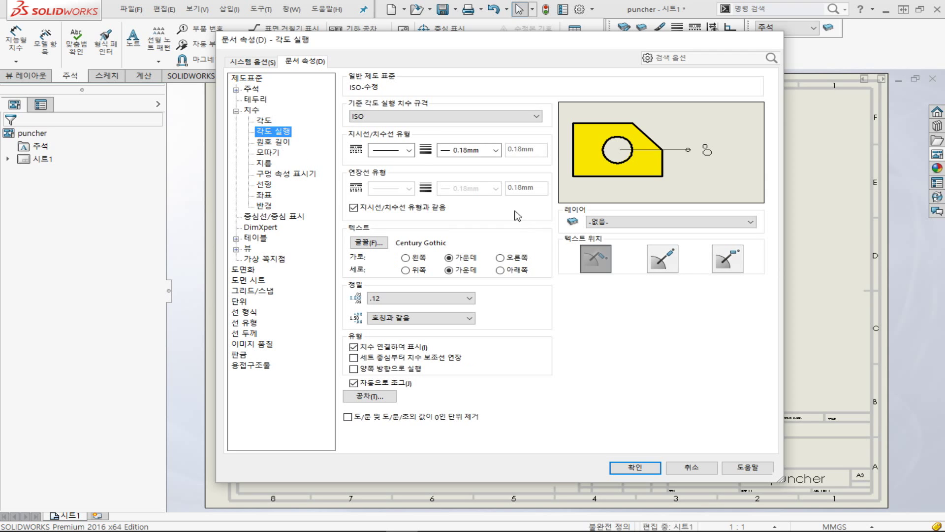
left_click(666, 262)
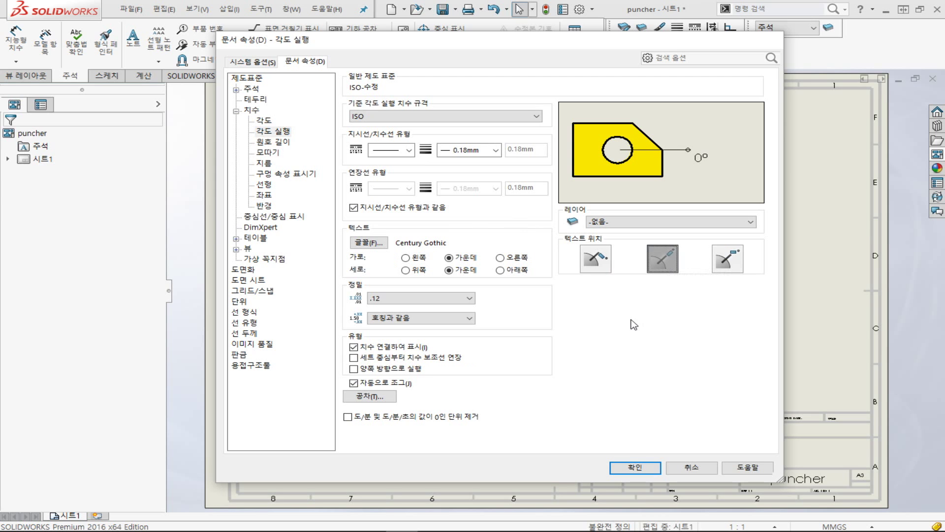
- Make chamfer dimension text horizontal with the 1 X 45° text format
left_click(273, 141)
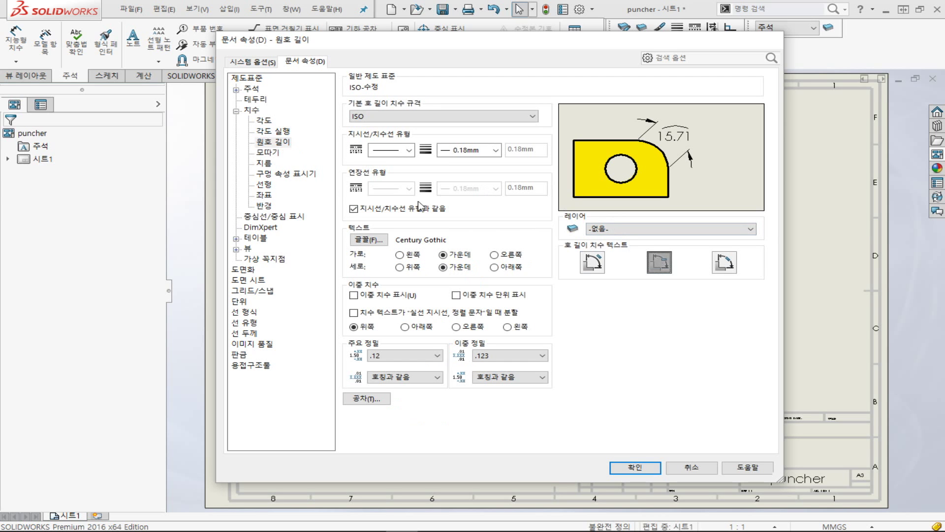
left_click(268, 153)
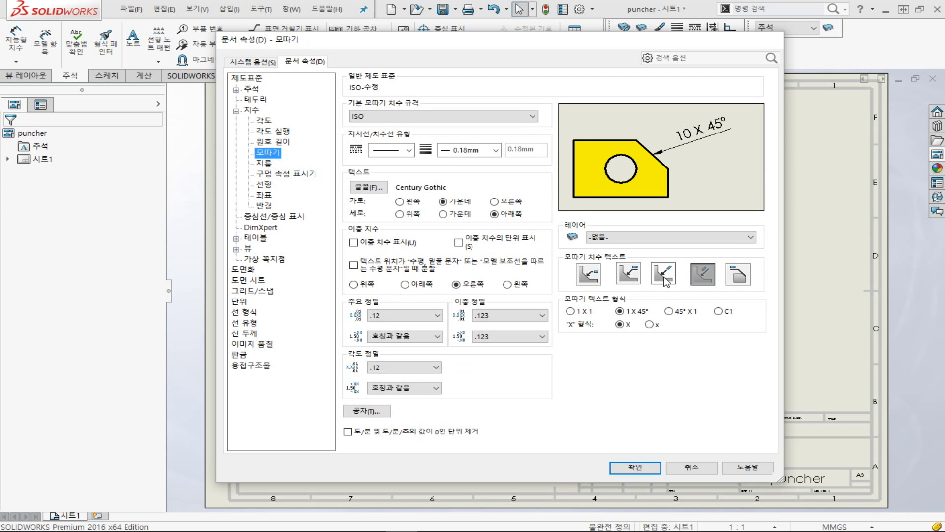
left_click(628, 273)
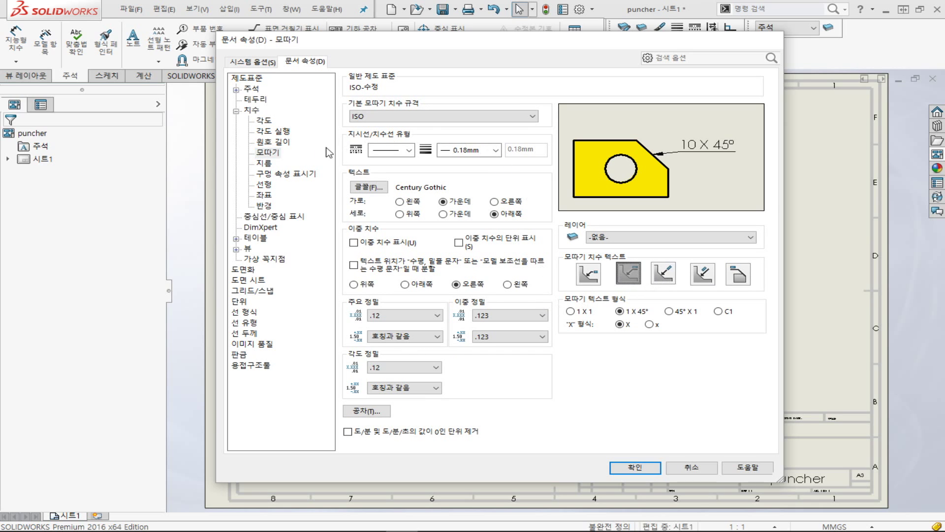
left_click(284, 155)
left_click(571, 311)
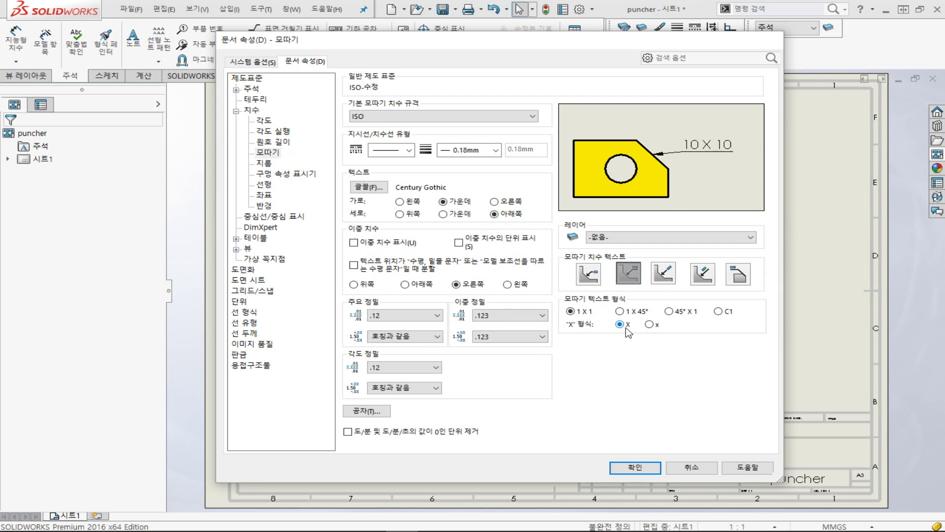
left_click(669, 311)
left_click(718, 311)
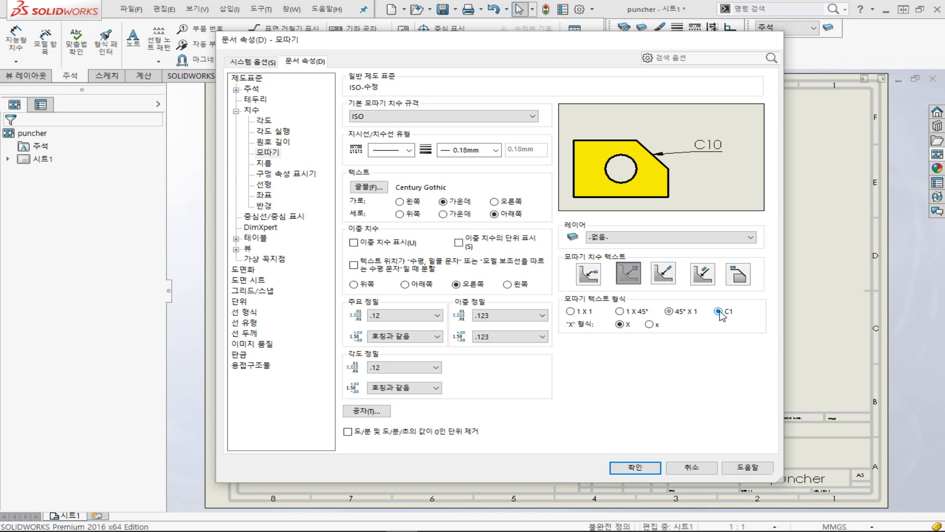
left_click(619, 311)
- Make diameter dimension text horizontal and review hole callout, linear, ordinate and radius settings
left_click(264, 163)
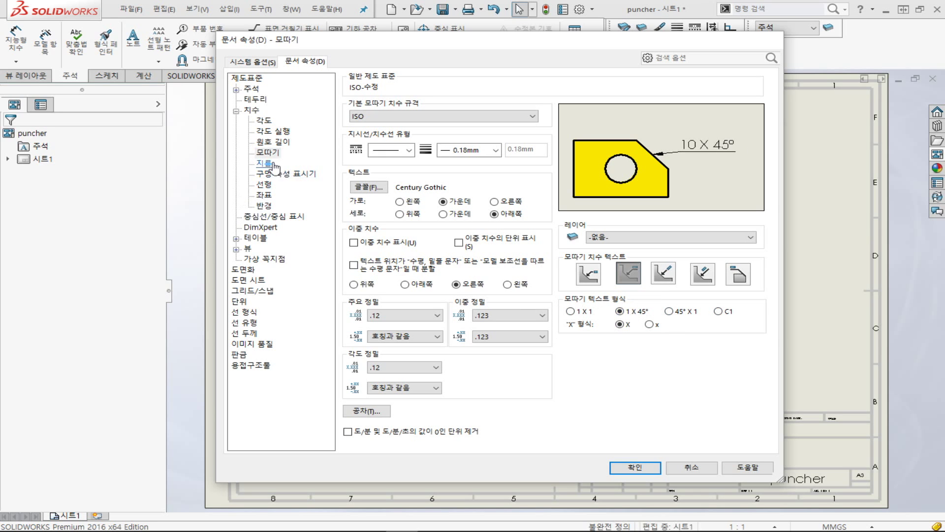
left_click(659, 262)
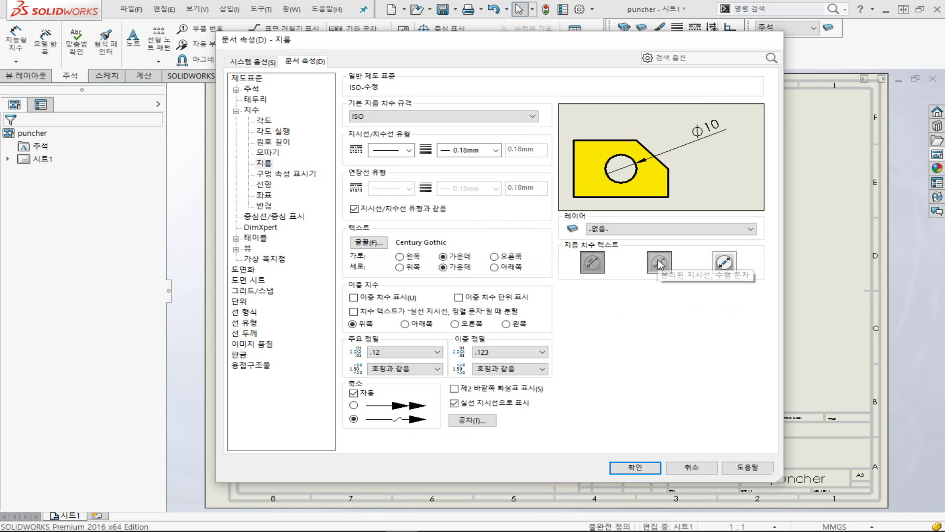
left_click(274, 175)
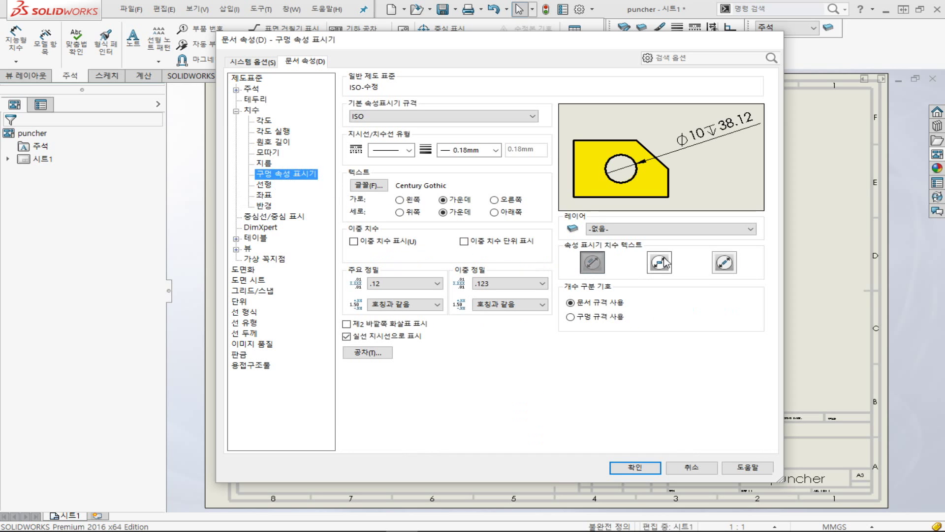
left_click(263, 186)
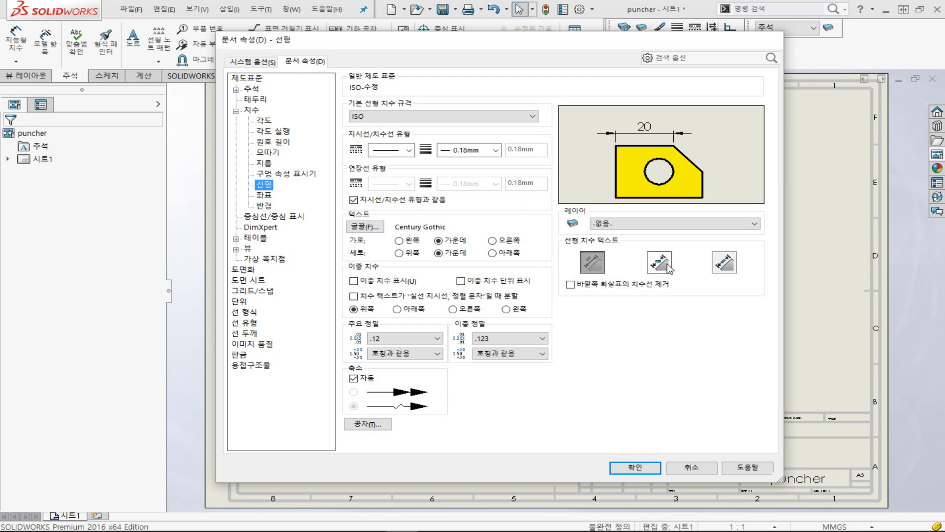
left_click(265, 197)
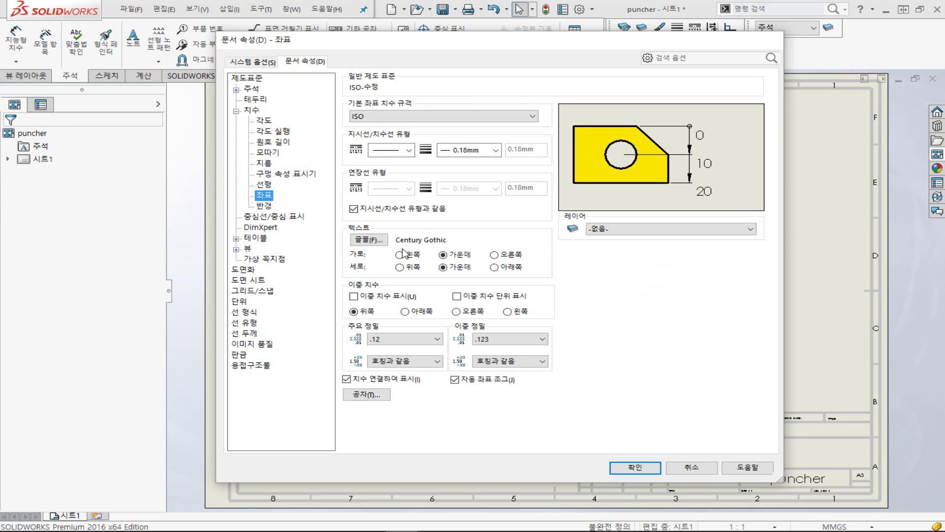
left_click(264, 206)
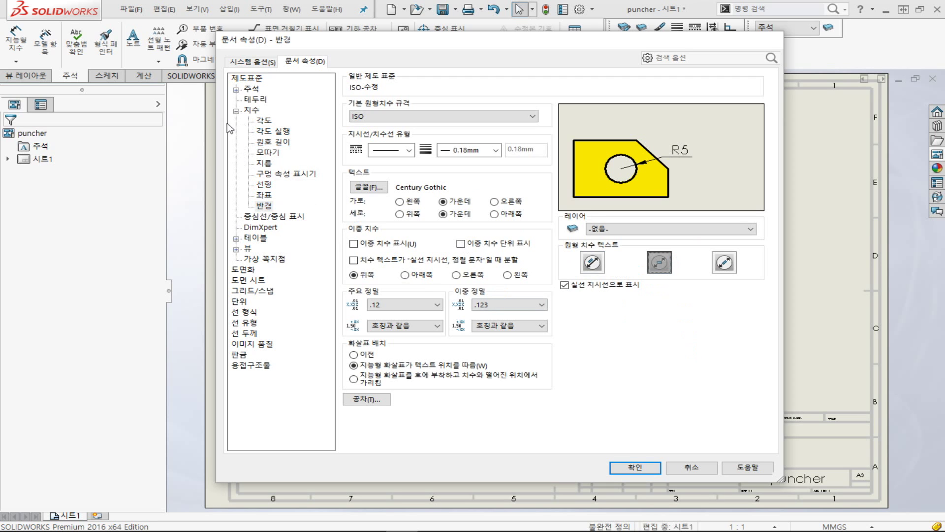
- Review the centerline and center mark settings, then apply the document properties
left_click(235, 111)
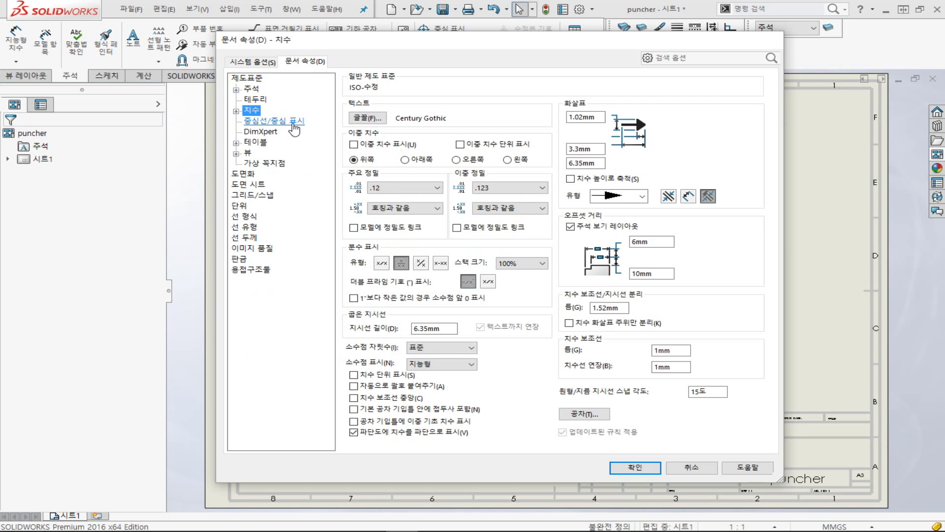
left_click(296, 124)
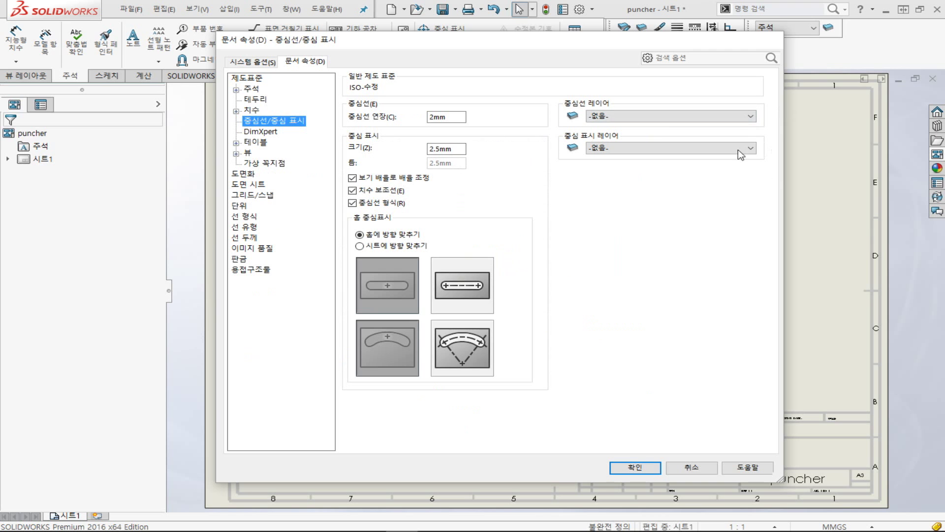
left_click(709, 112)
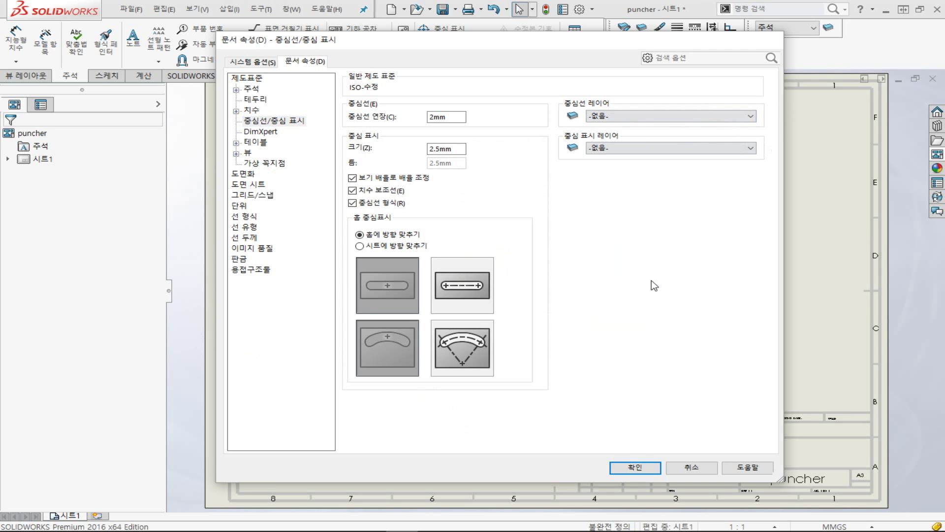
left_click(643, 472)
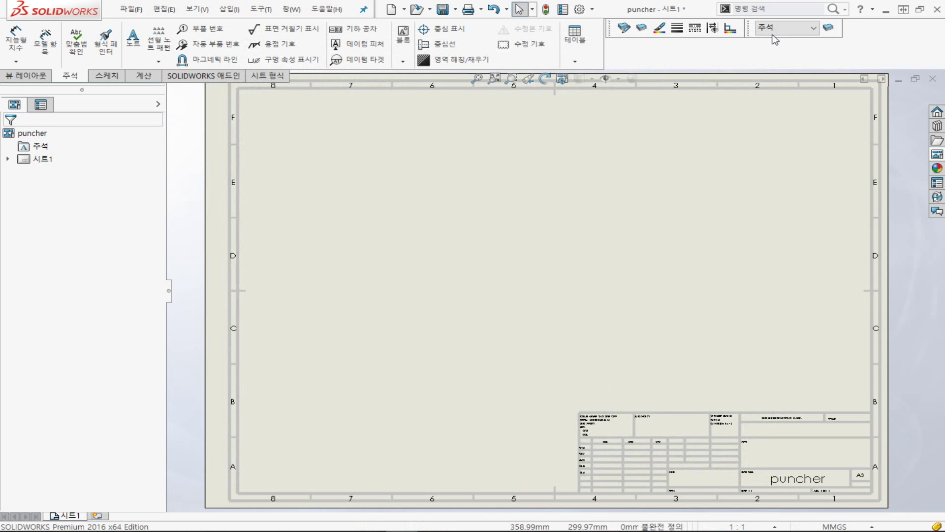
- Create a new dashed-style layer named 중심선 and make it current
left_click(828, 28)
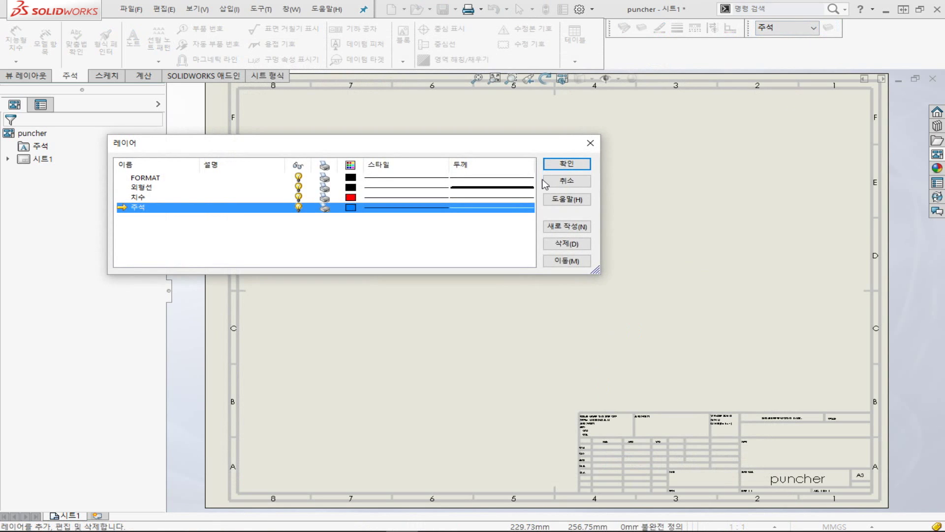
left_click(565, 227)
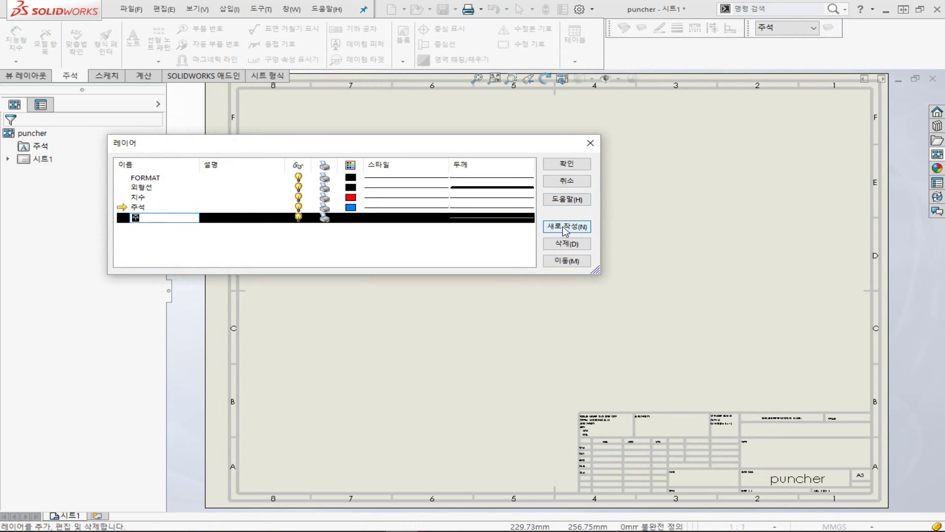
type("중심선")
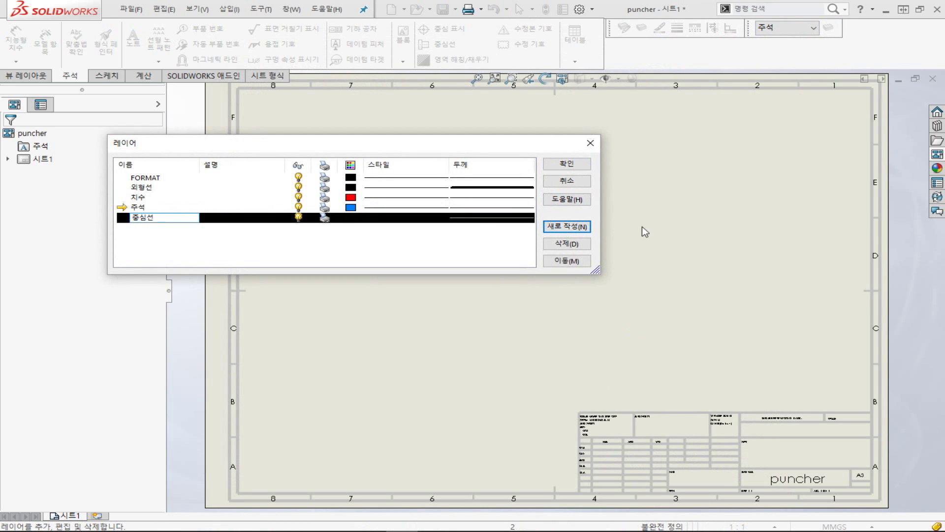
left_click(465, 234)
left_click(422, 217)
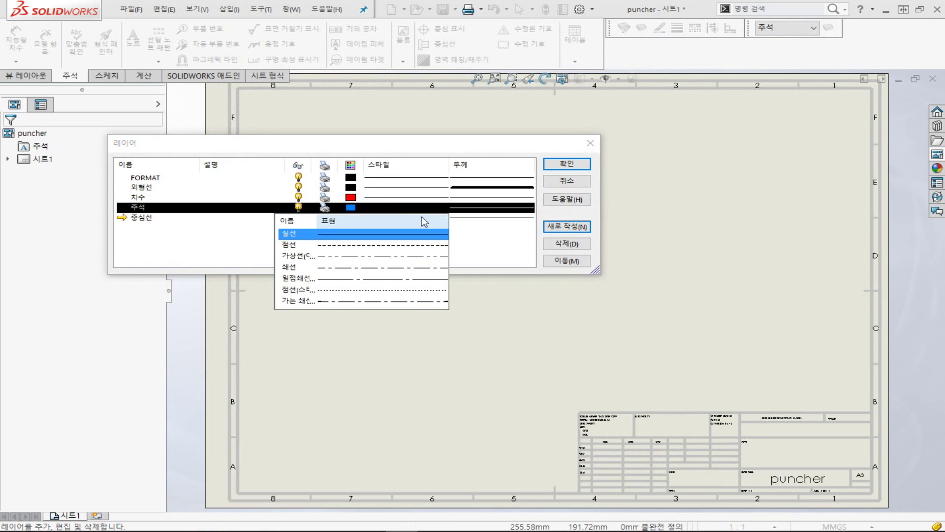
left_click(461, 232)
left_click(421, 223)
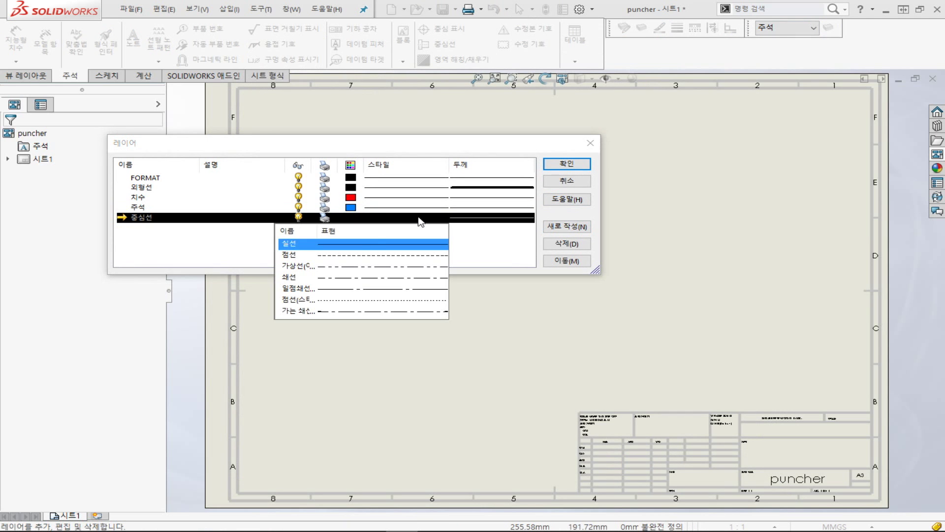
left_click(368, 262)
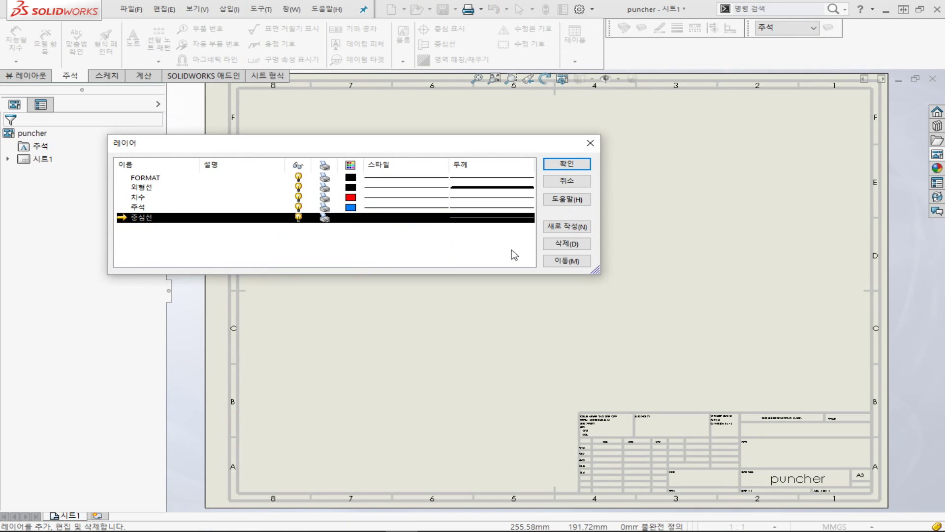
left_click(553, 165)
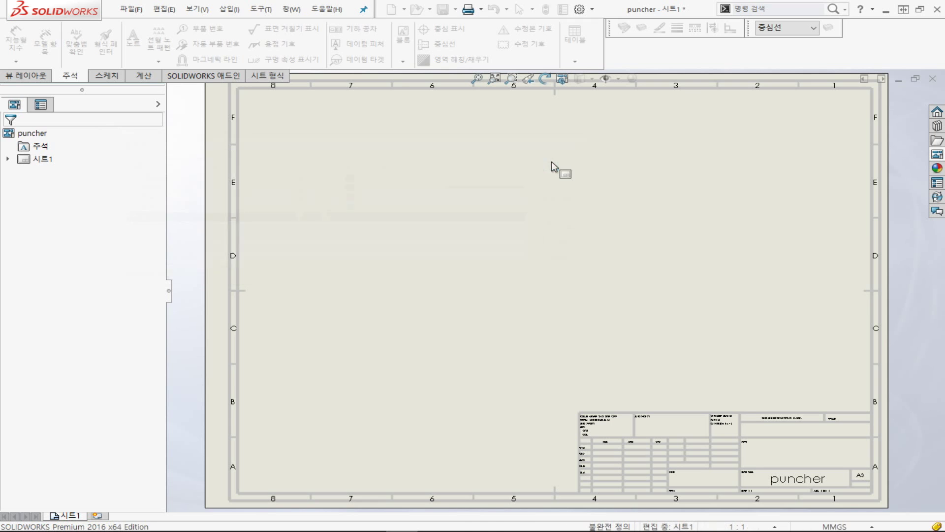
right_click(591, 16)
- Set the centerline layer to 중심선 in Document Properties, then view the Detailing page
left_click(597, 24)
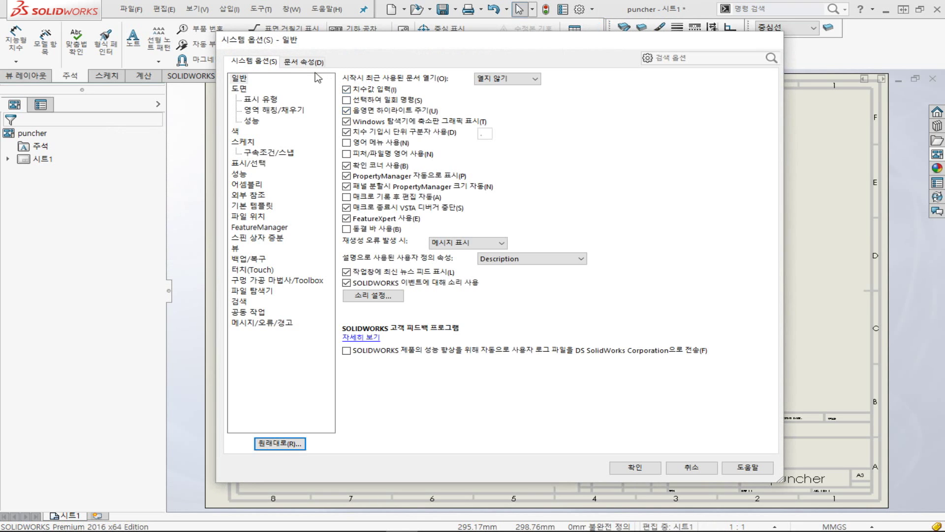
left_click(305, 61)
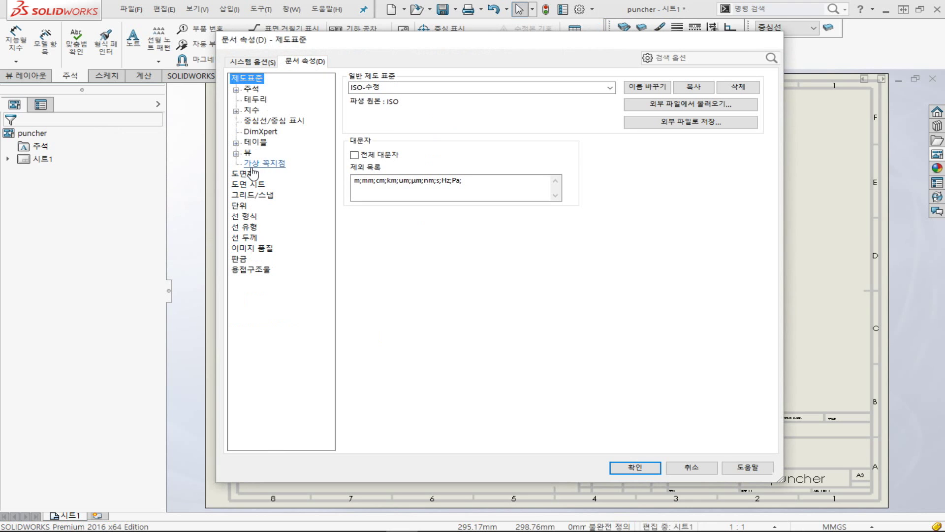
left_click(268, 121)
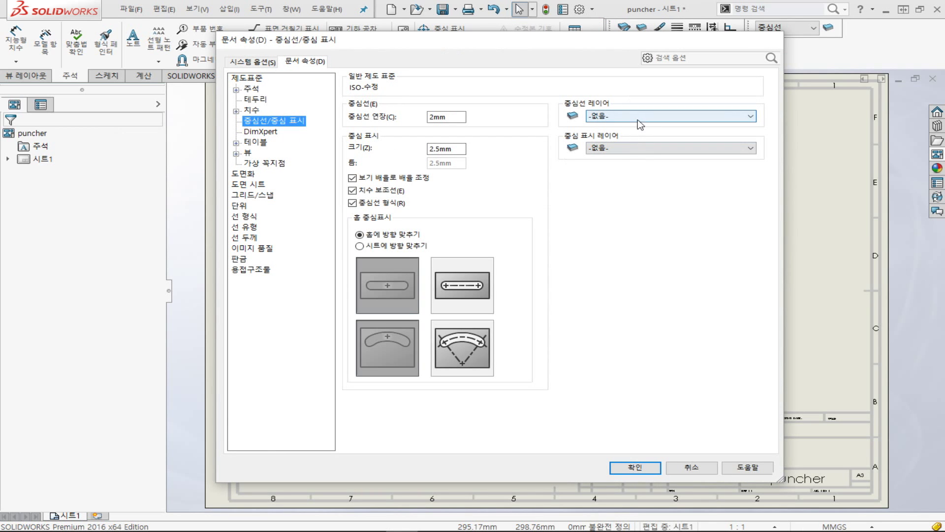
left_click(746, 120)
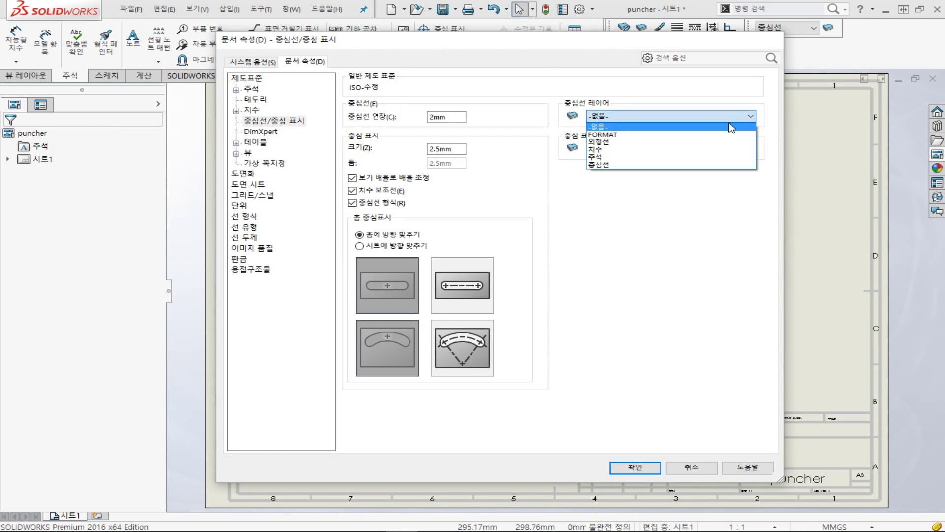
left_click(694, 165)
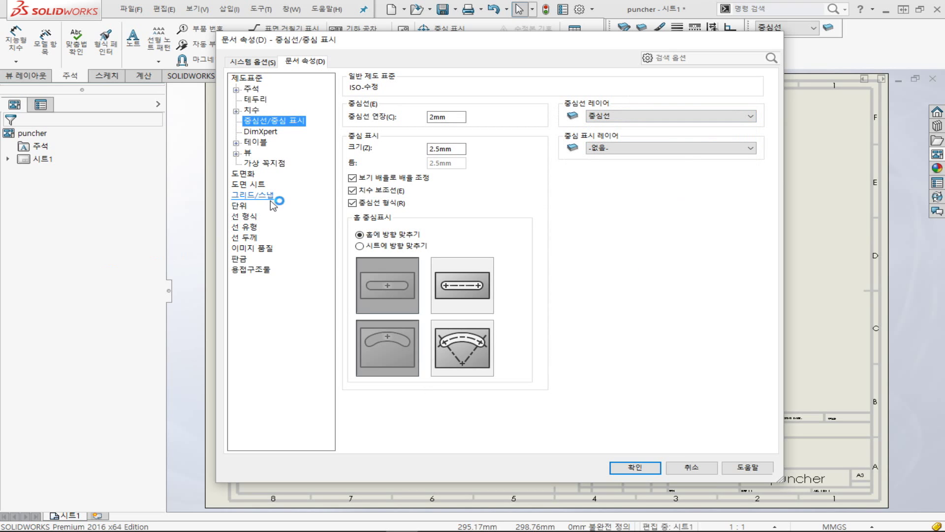
left_click(249, 175)
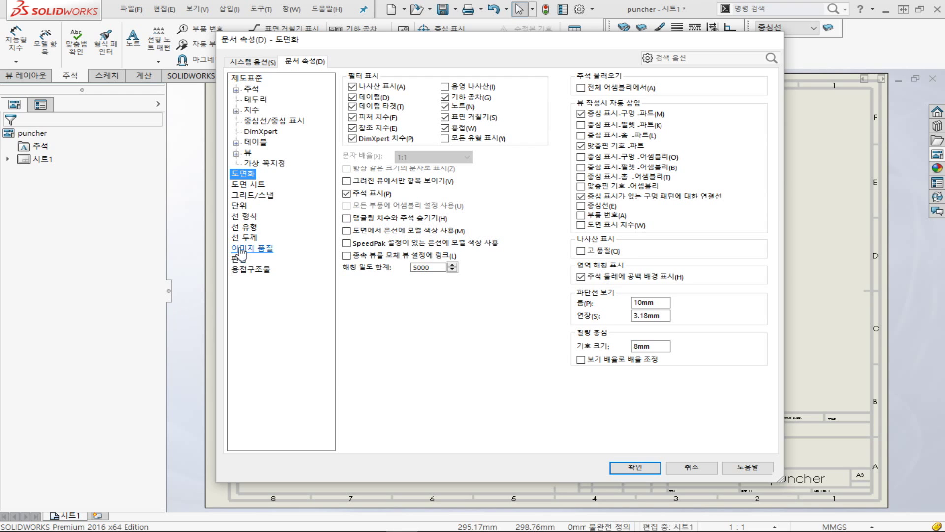
- Review the units, line font, line style and line thickness pages, then apply the properties
left_click(240, 206)
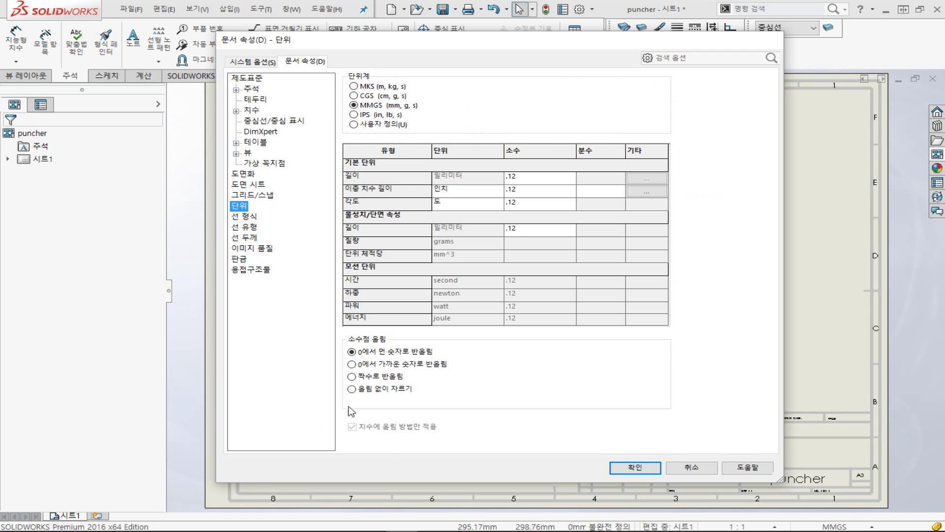
left_click(254, 220)
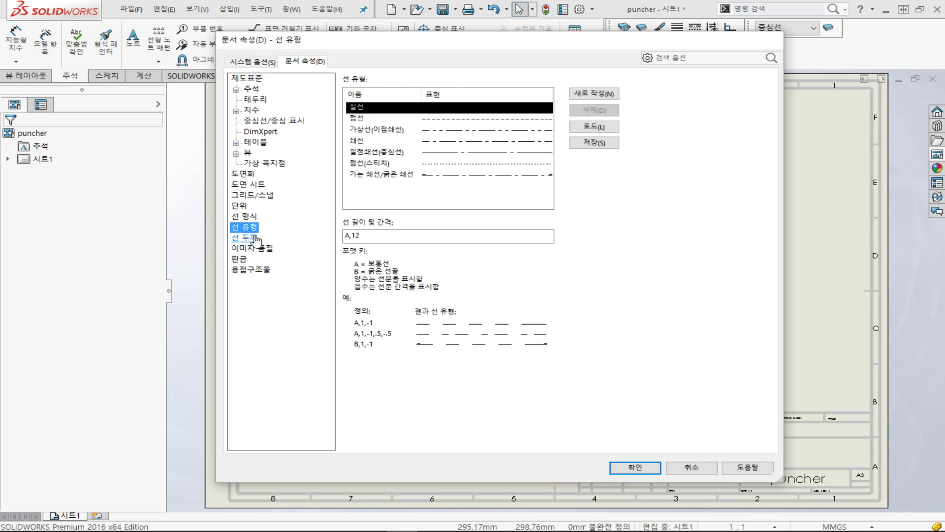
left_click(255, 239)
left_click(248, 227)
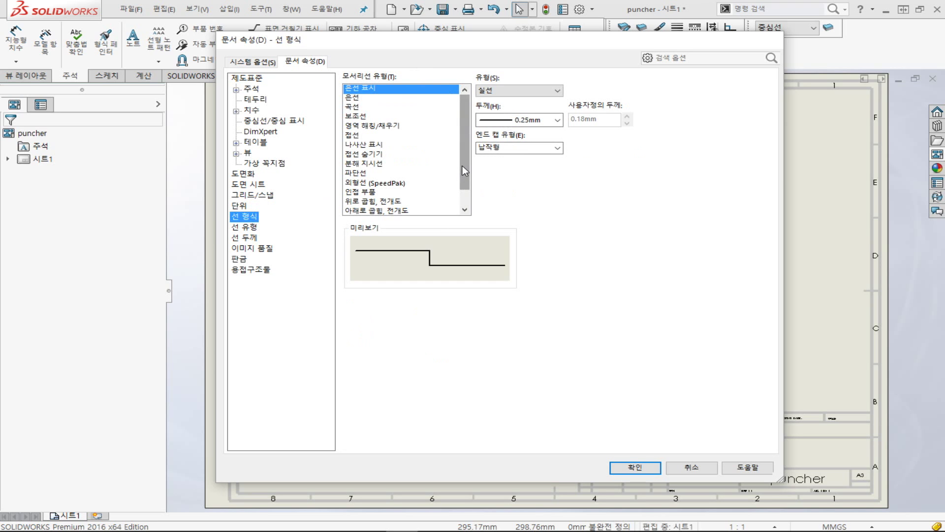
scroll(462, 170, "down", 1)
left_click(374, 154)
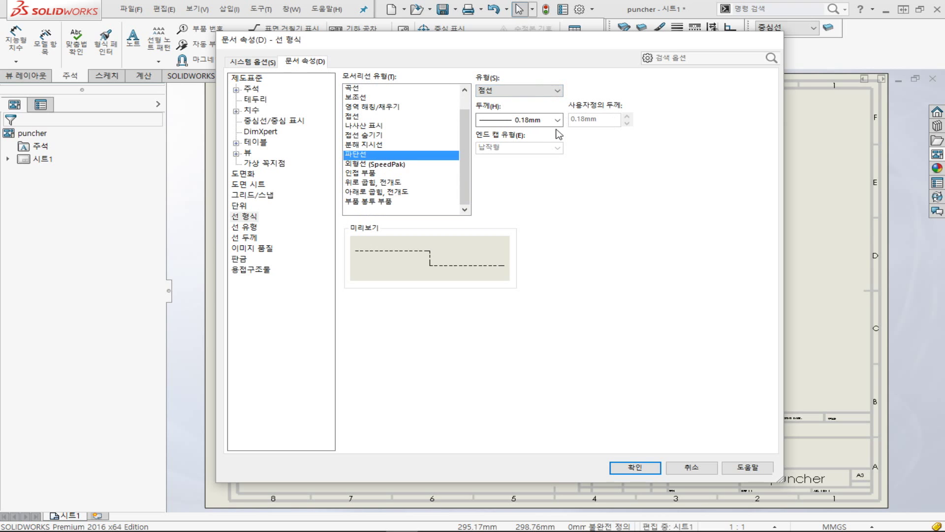
left_click(244, 227)
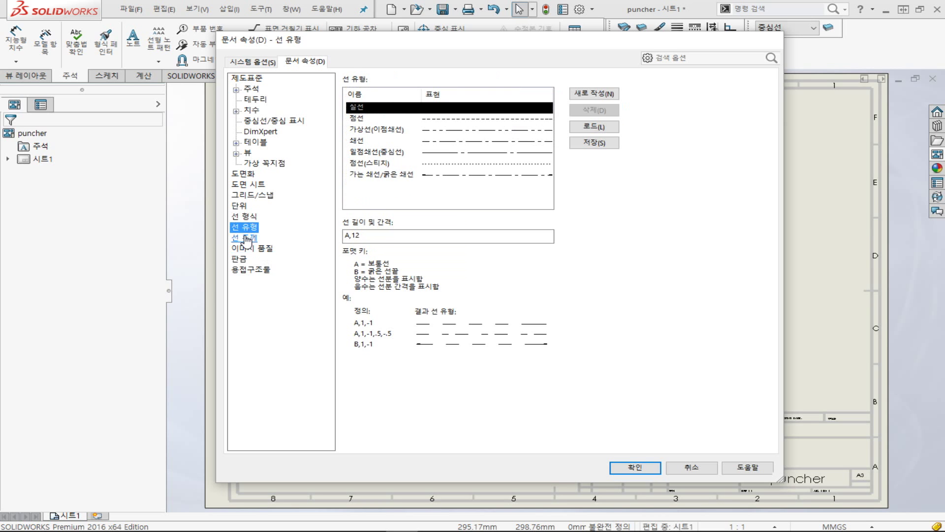
left_click(244, 237)
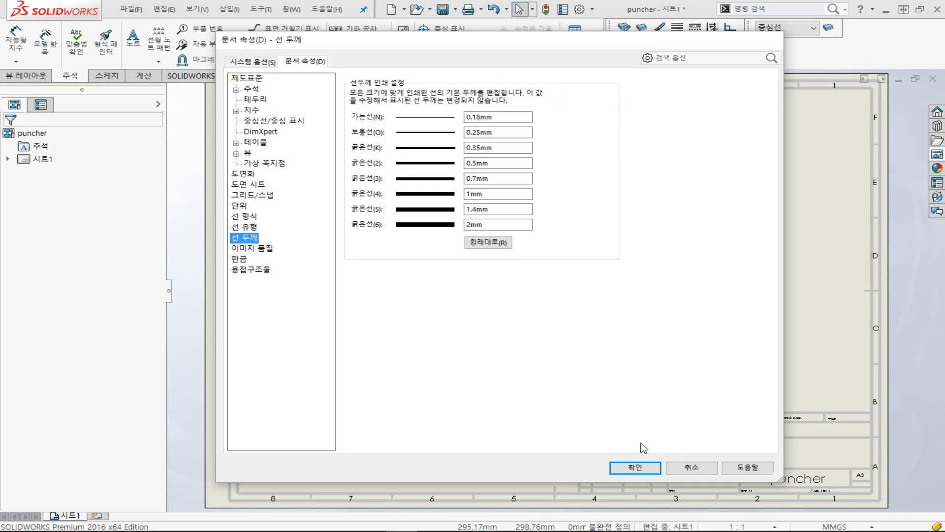
left_click(635, 467)
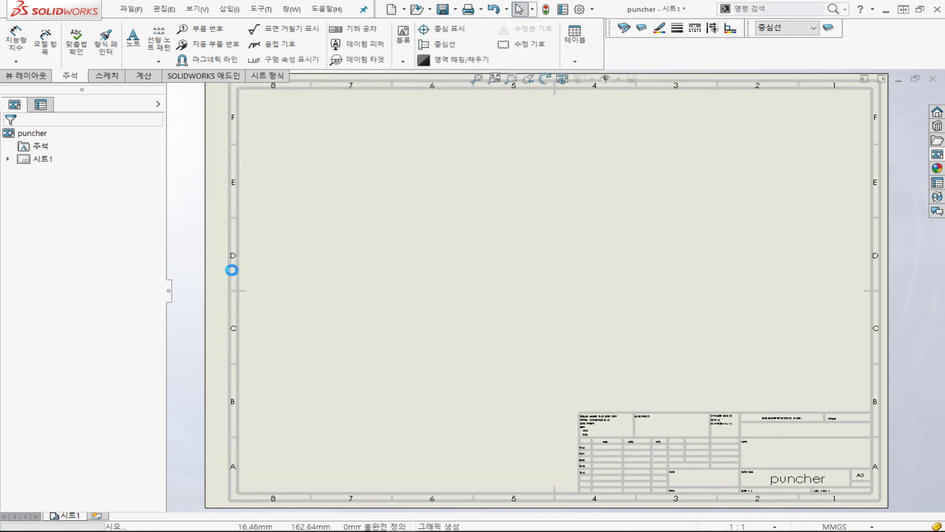